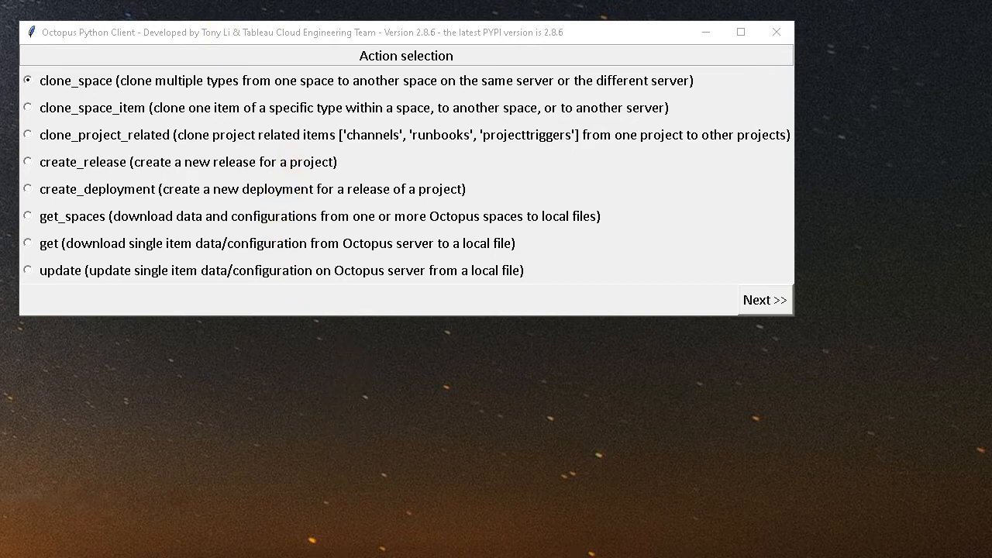
left_click(223, 37)
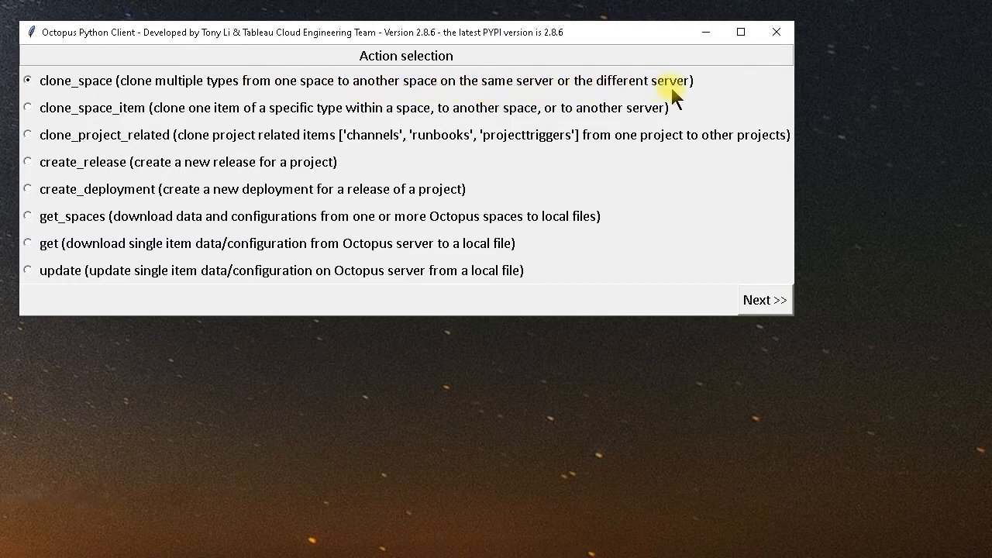
left_click(764, 309)
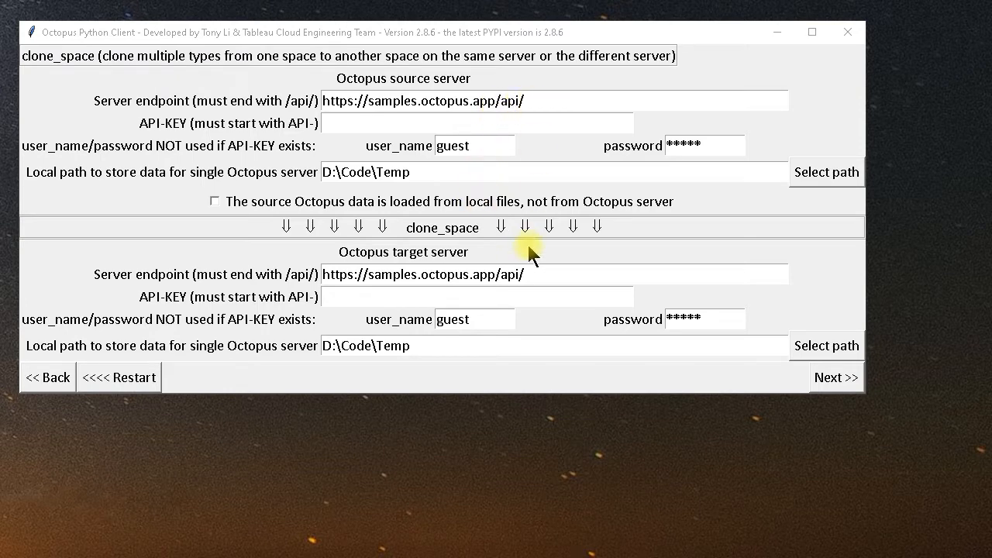
left_click_drag(538, 272, 496, 276)
left_click(403, 275)
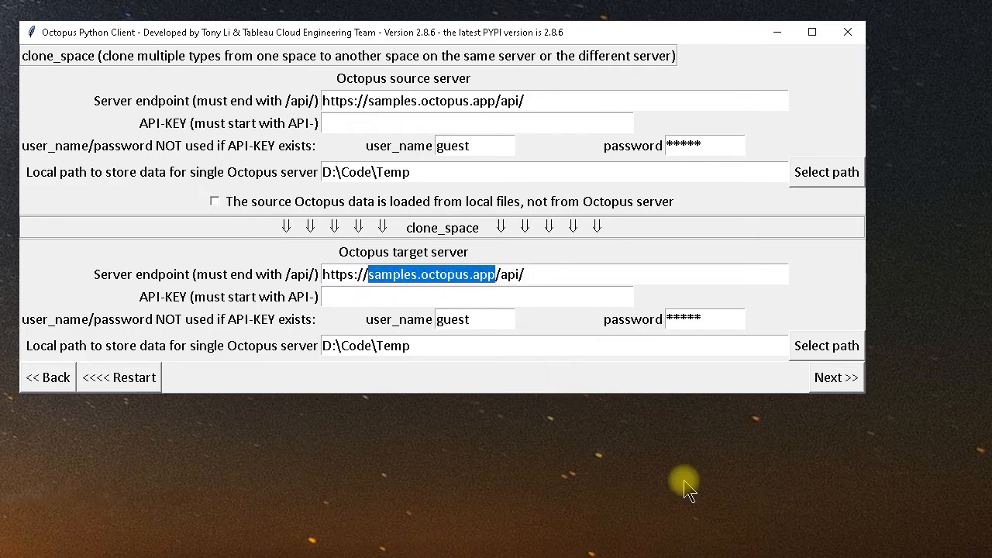
type("localhost")
left_click(353, 275)
key("BackSpace")
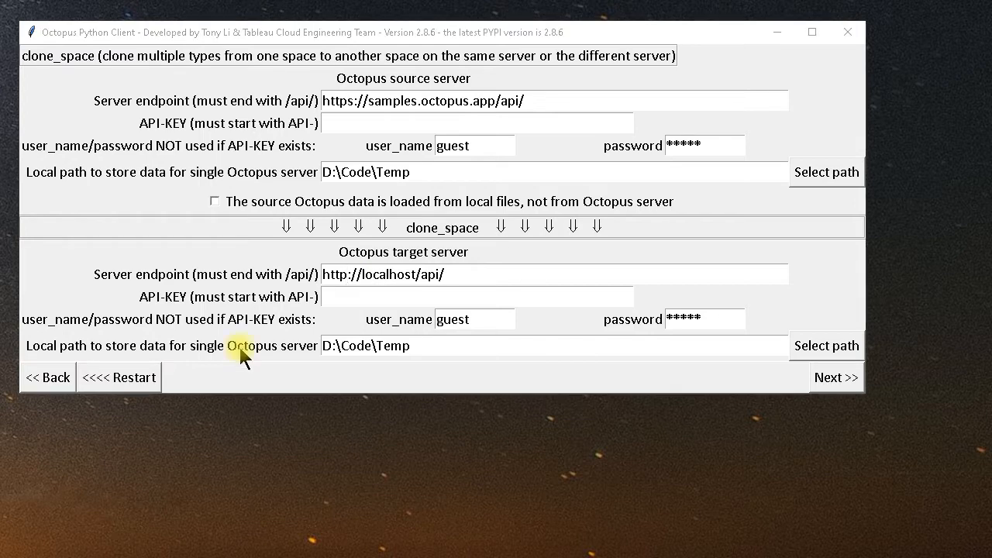
Paste the API key for the target Octopus server, leaving the source server's API key empty.
left_click(352, 300)
key("ctrl+v")
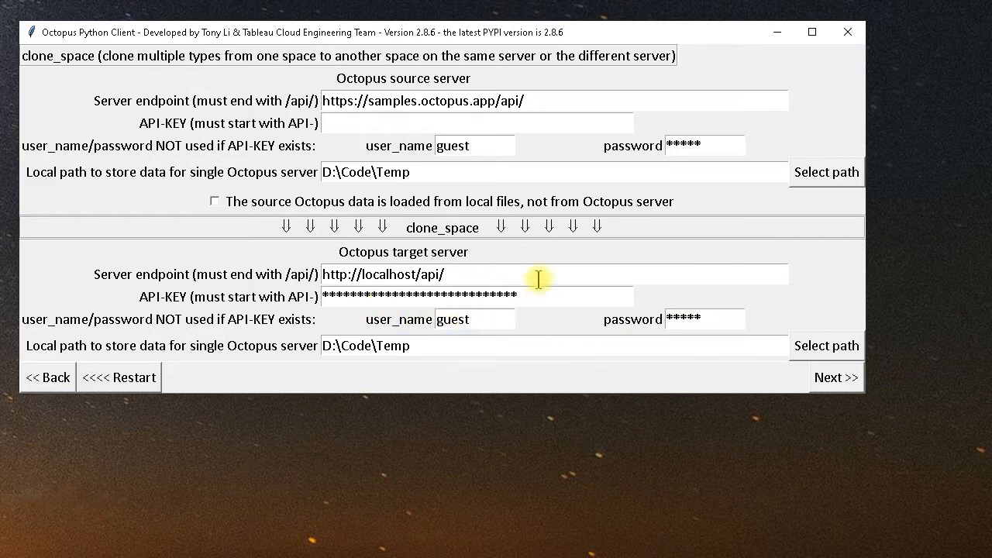
left_click(332, 123)
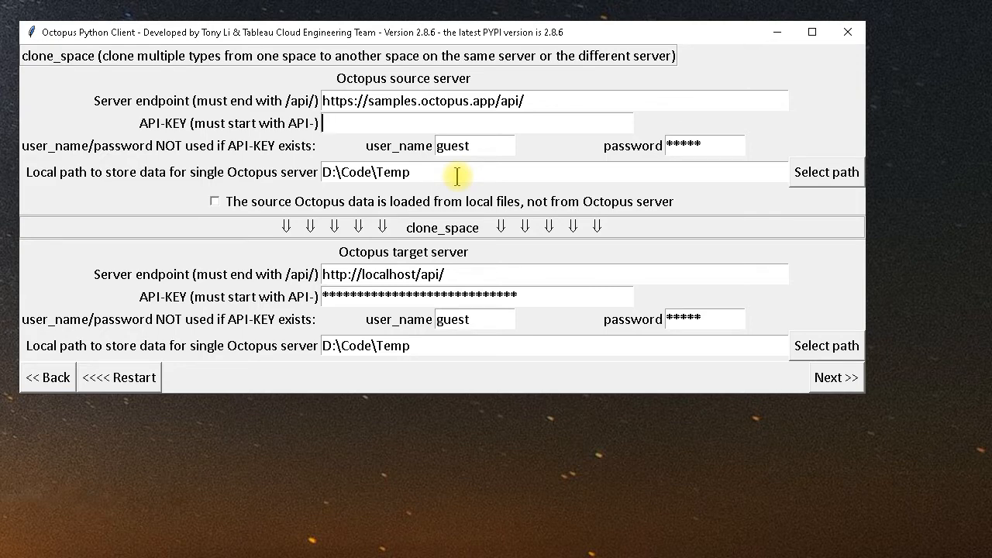
Create a folder named sample in D:\Code\Temp and set it as the source server's local data path.
left_click(833, 180)
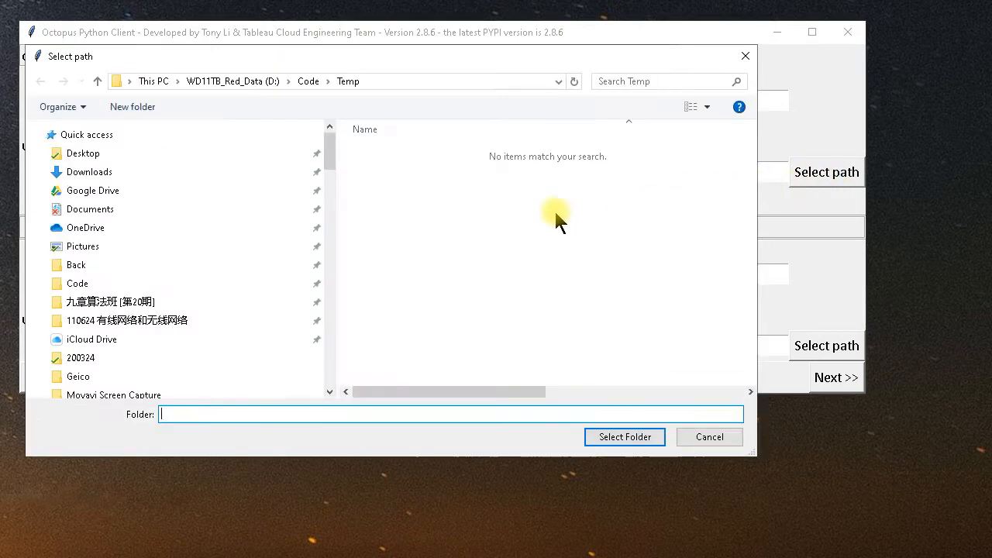
right_click(436, 186)
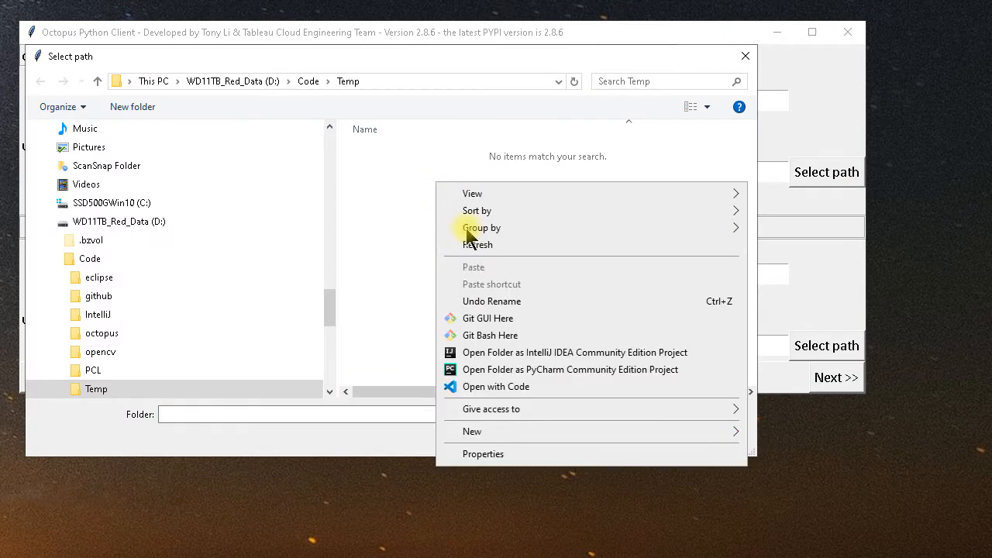
mouse_move(693, 432)
left_click(777, 436)
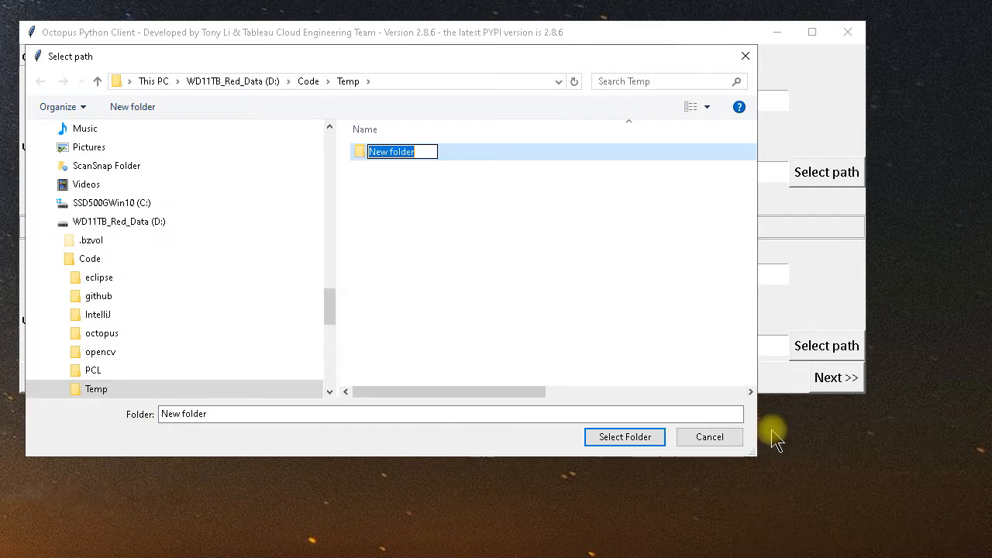
type("sample")
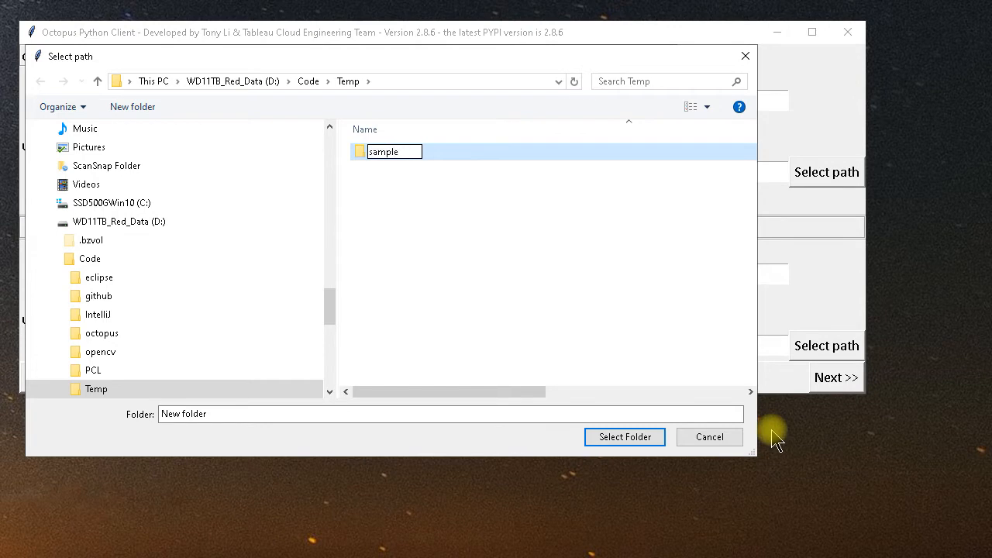
key("Return")
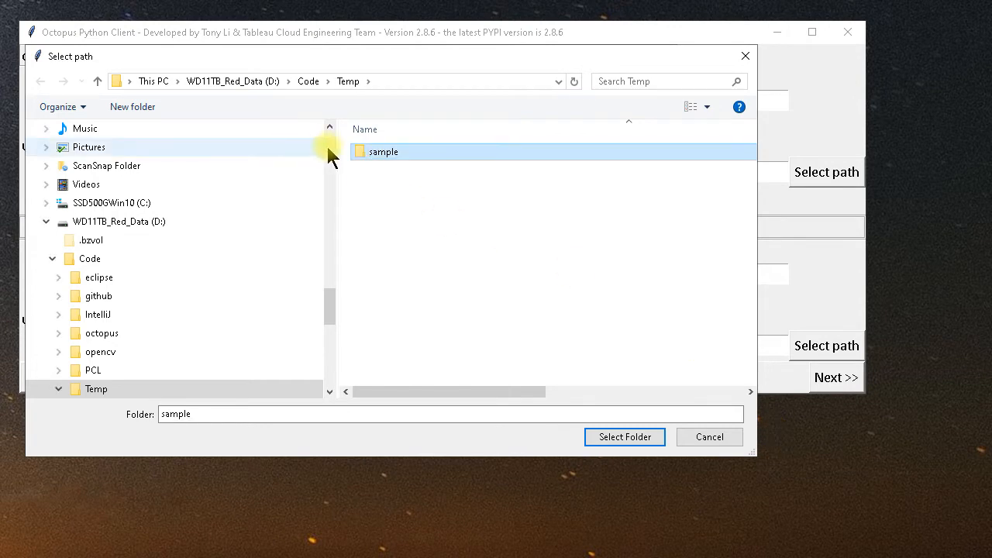
double_click(370, 146)
left_click(624, 438)
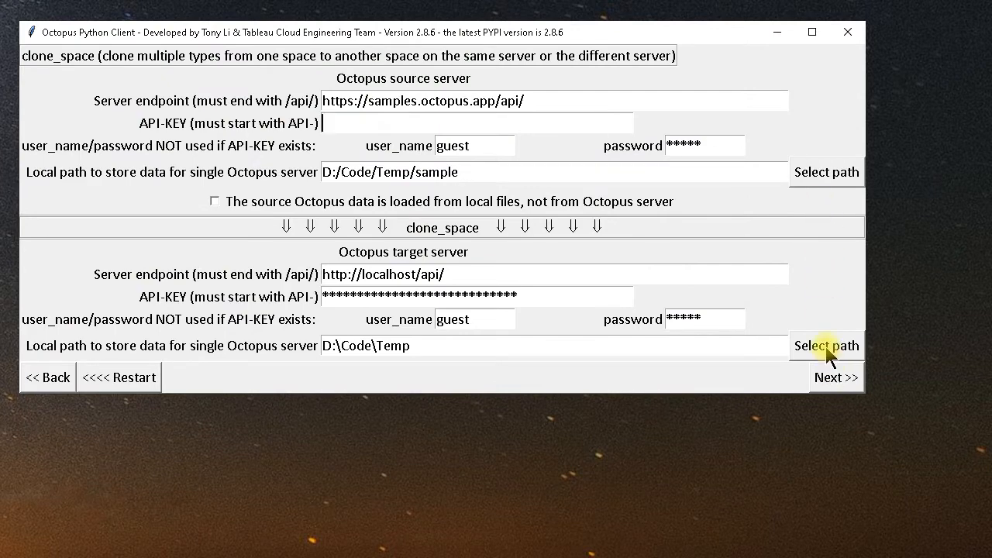
Create a folder named localhost in D:\Code\Temp and set it as the target server's local data path.
left_click(830, 352)
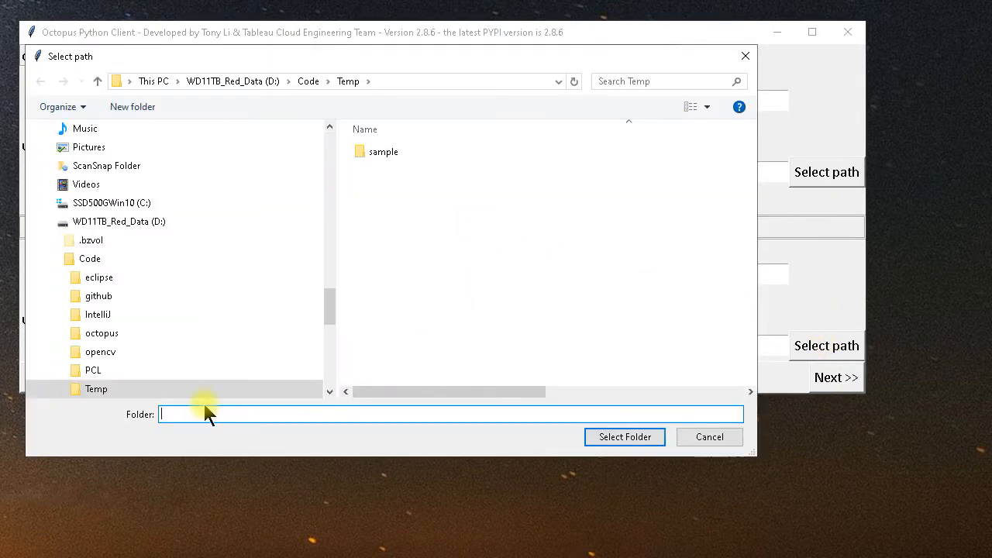
right_click(489, 190)
mouse_move(642, 440)
left_click(823, 442)
type("localhost")
key("Return")
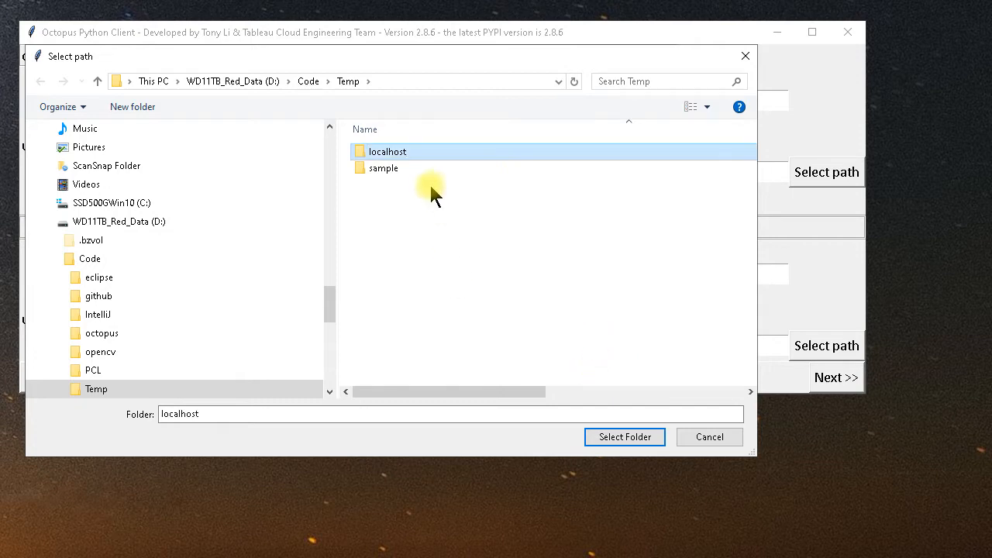
double_click(384, 152)
left_click(634, 440)
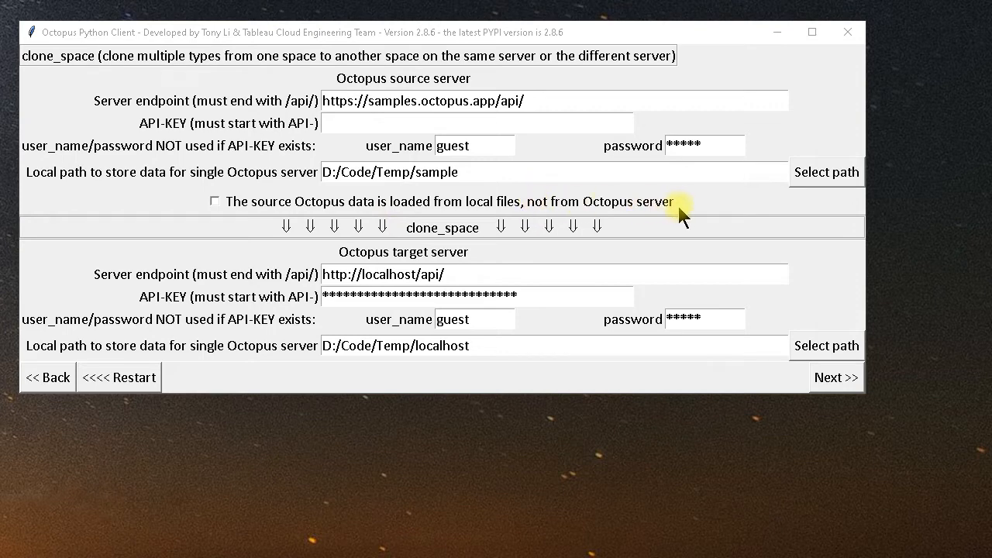
left_click(215, 203)
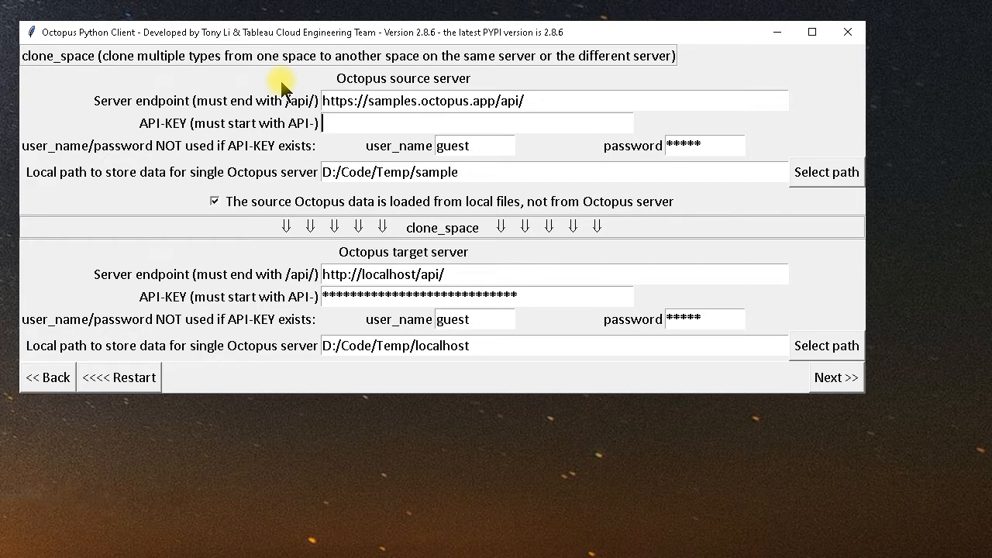
left_click(214, 201)
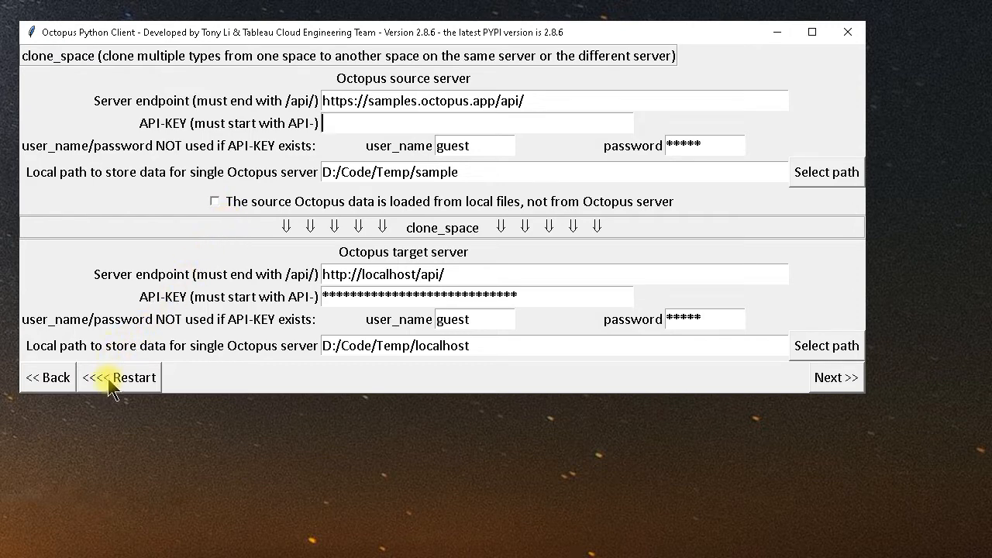
left_click(51, 387)
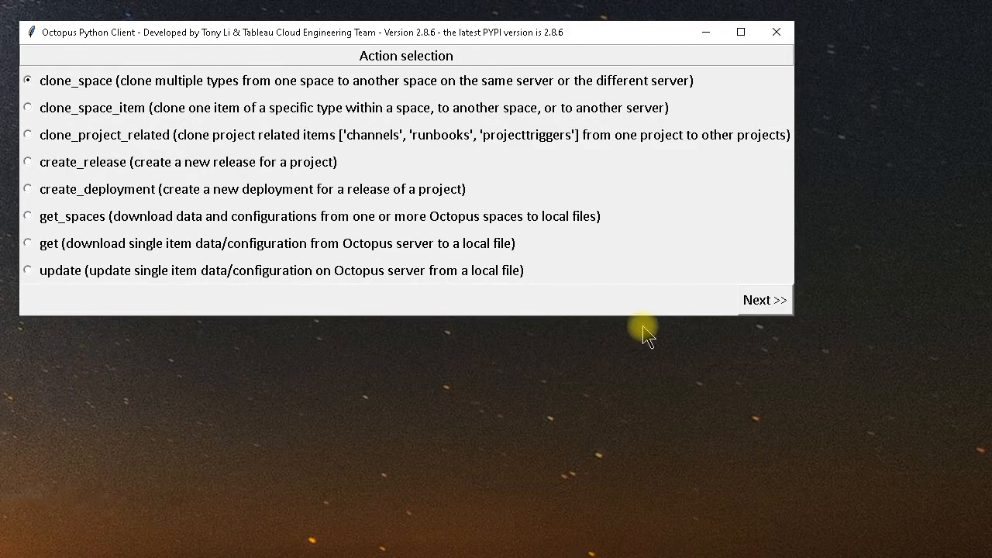
left_click(765, 301)
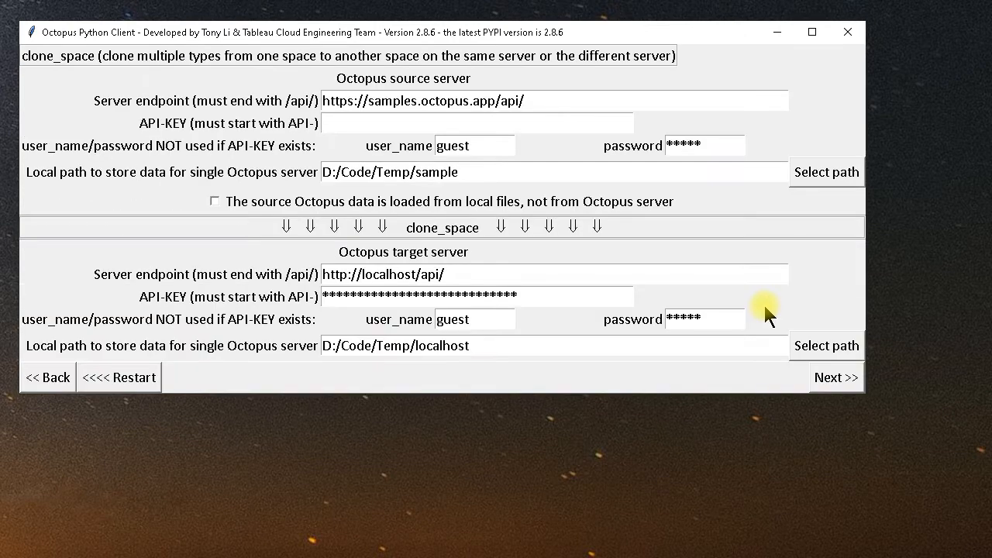
left_click(132, 386)
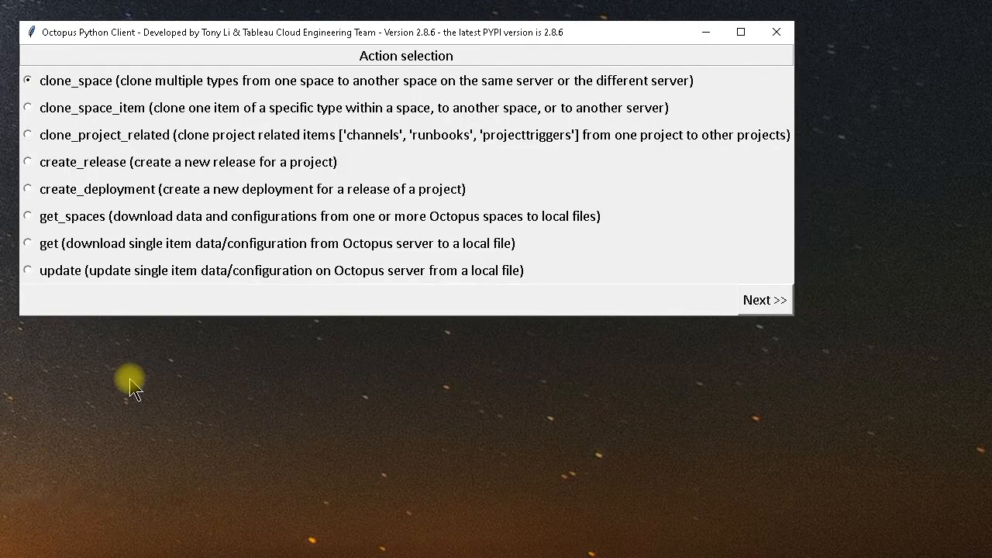
left_click(759, 301)
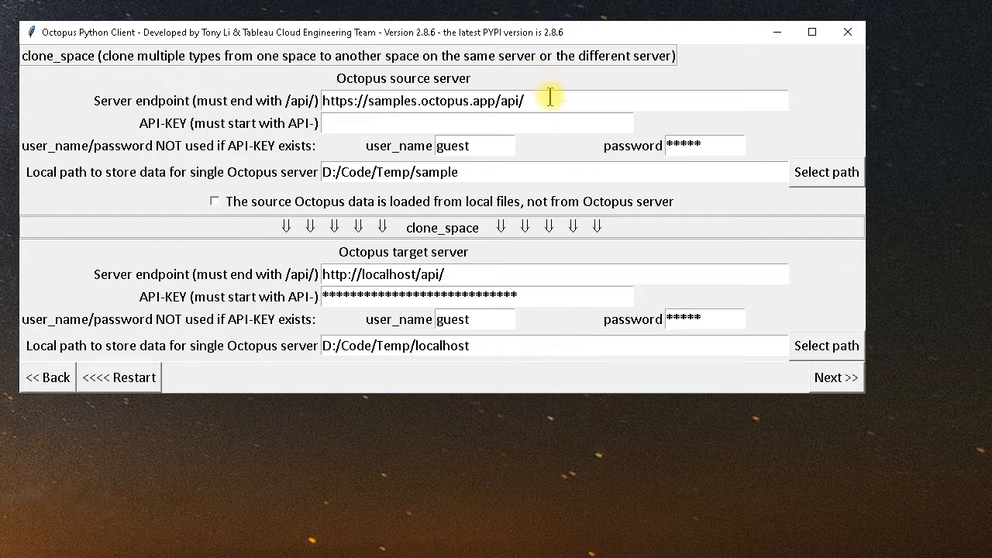
Accept the server settings, choose Pattern - Blue-Green as the source space, and continue to the data types.
left_click(822, 387)
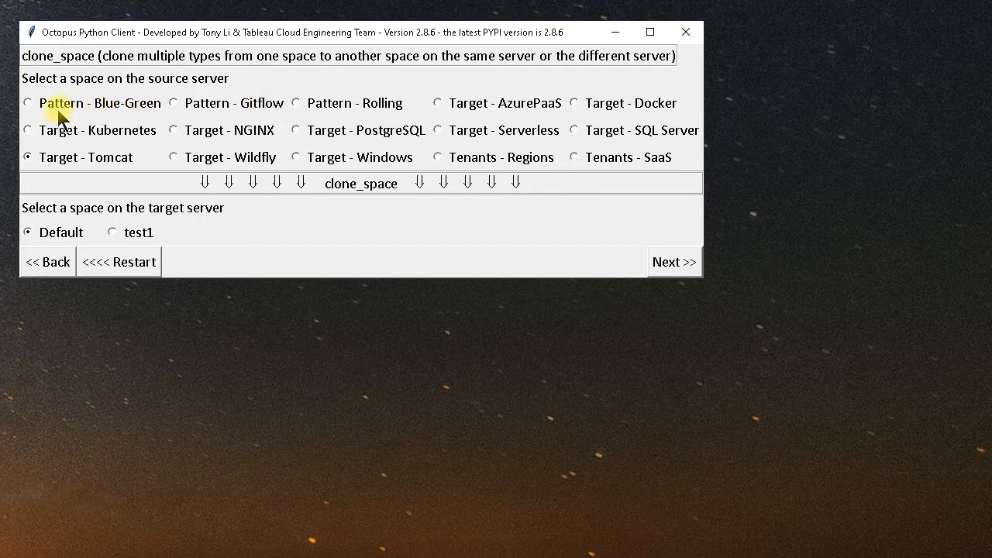
left_click(30, 104)
left_click(668, 266)
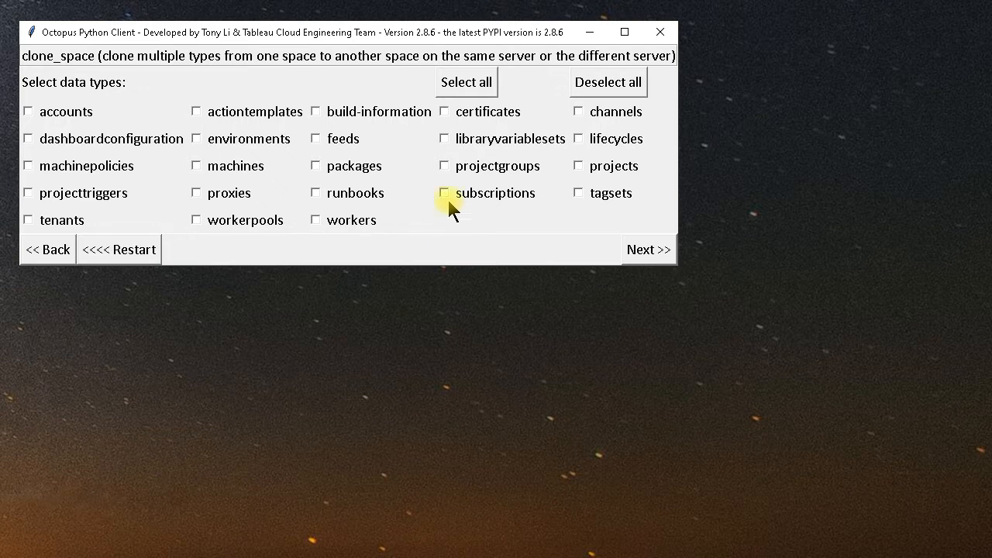
Include all data types in the clone and enable both cloning all historical package versions and overwriting existing entities.
left_click(465, 85)
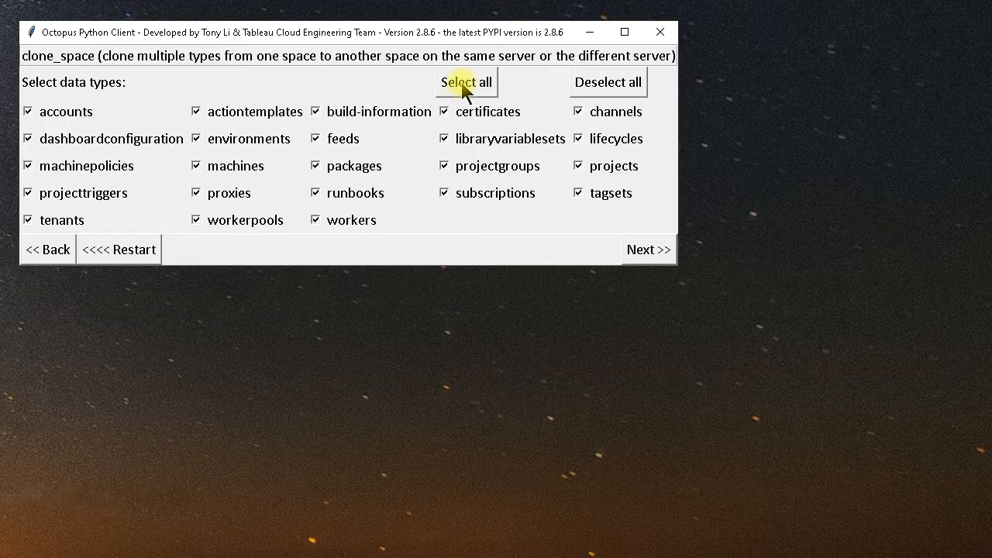
left_click(649, 251)
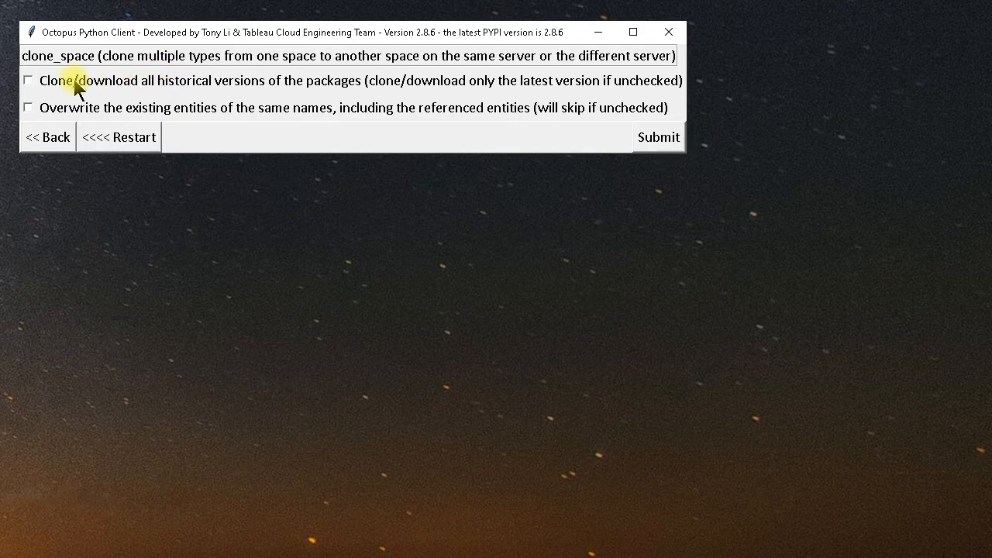
left_click(28, 80)
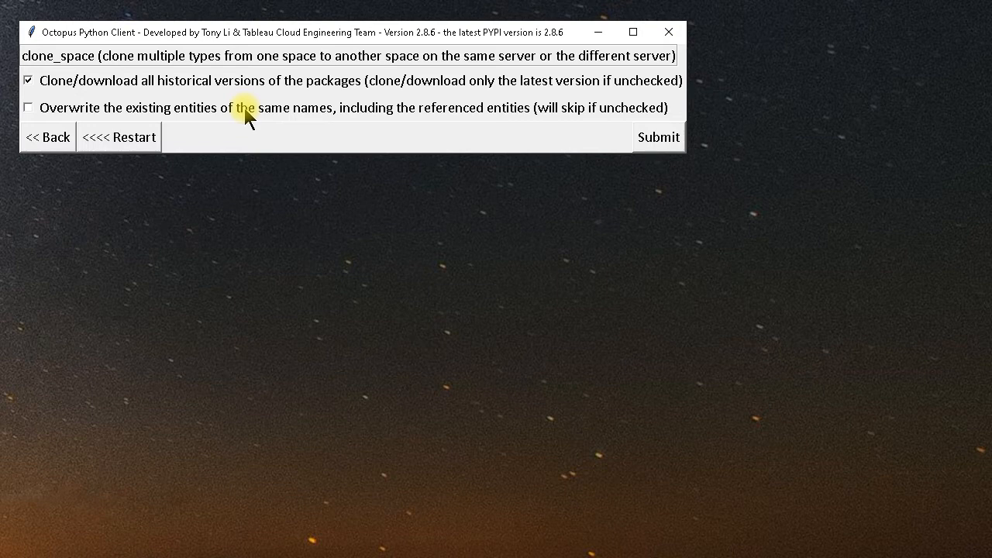
left_click(29, 108)
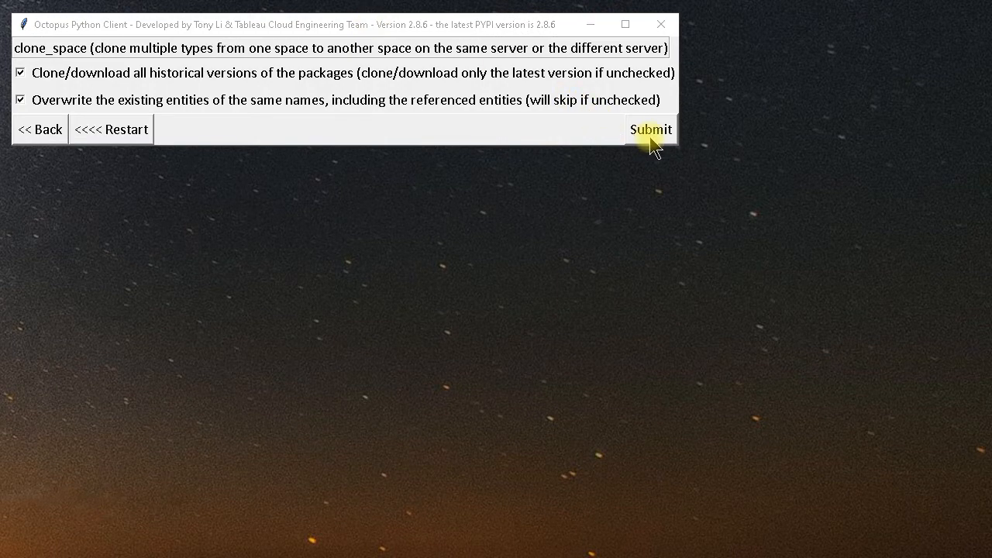
left_click(652, 146)
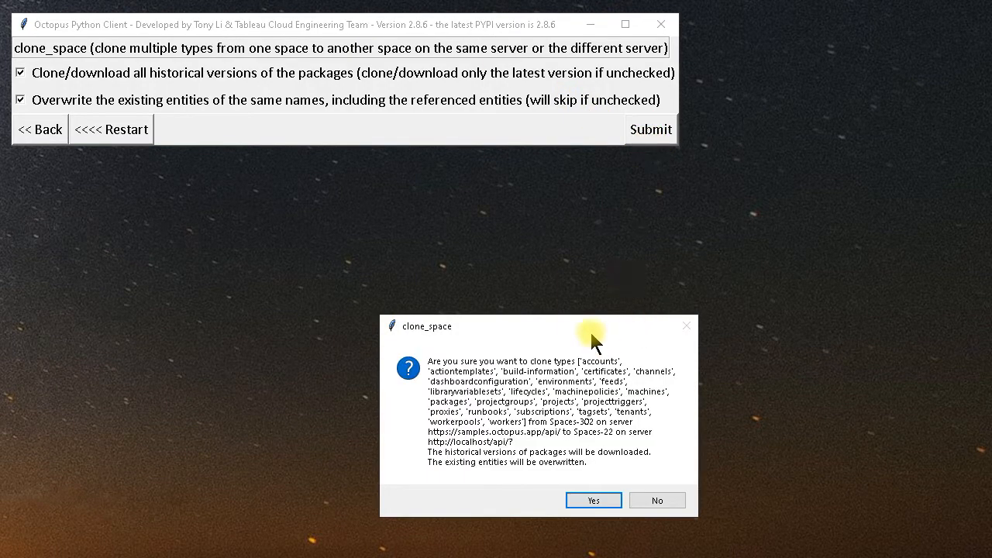
left_click_drag(585, 326, 408, 166)
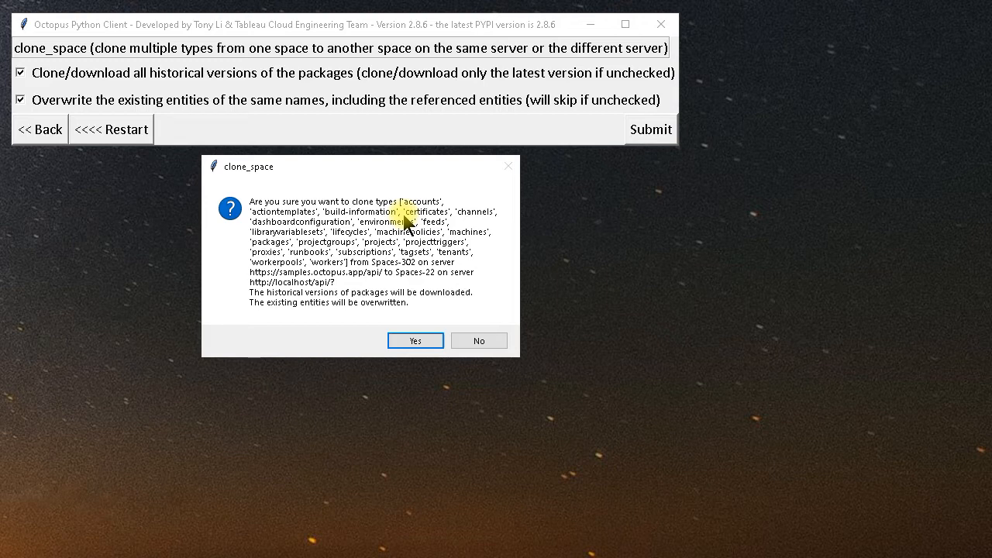
left_click(495, 342)
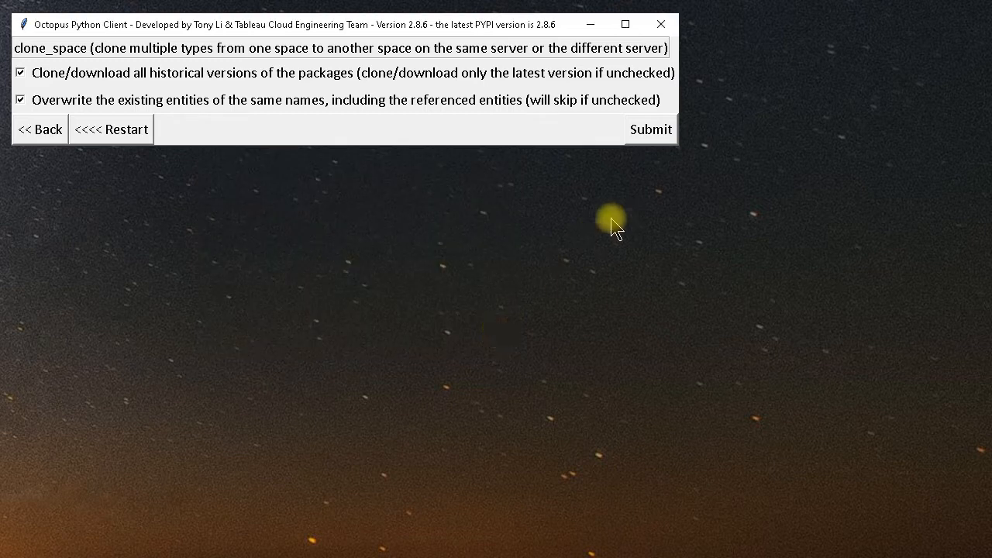
Submit and confirm the space clone to the localhost server, and follow its progress in the terminal log.
left_click(642, 130)
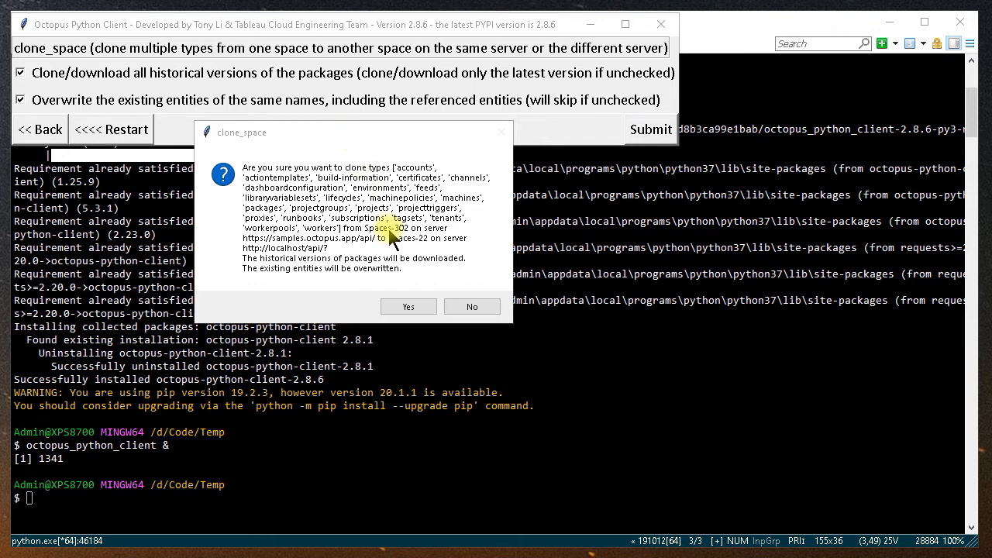
left_click(414, 305)
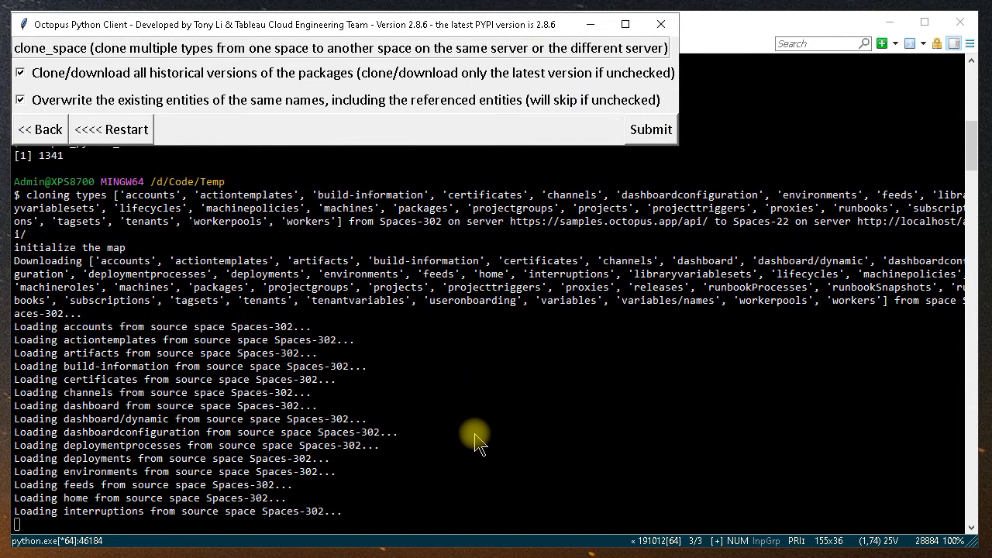
left_click(477, 436)
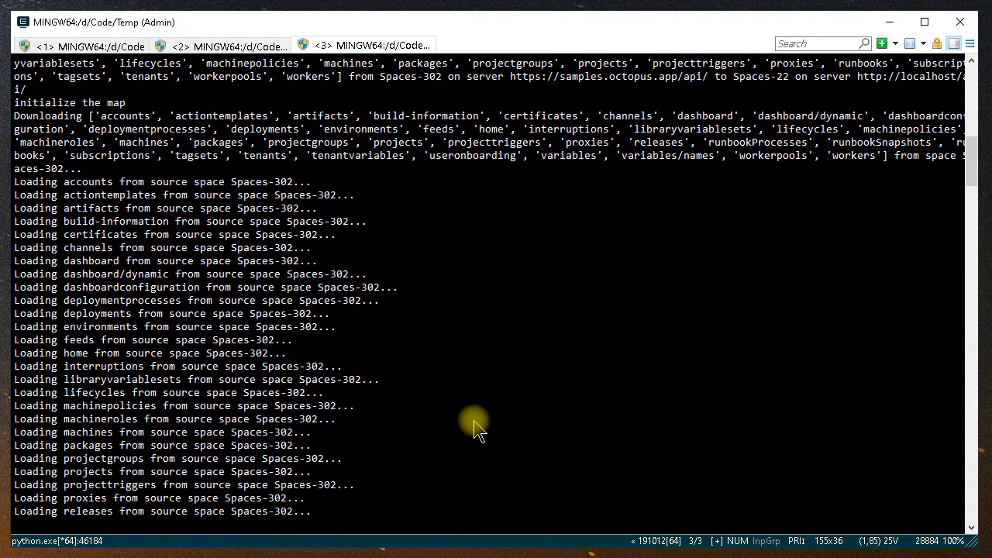
scroll(473, 423, "up", 2)
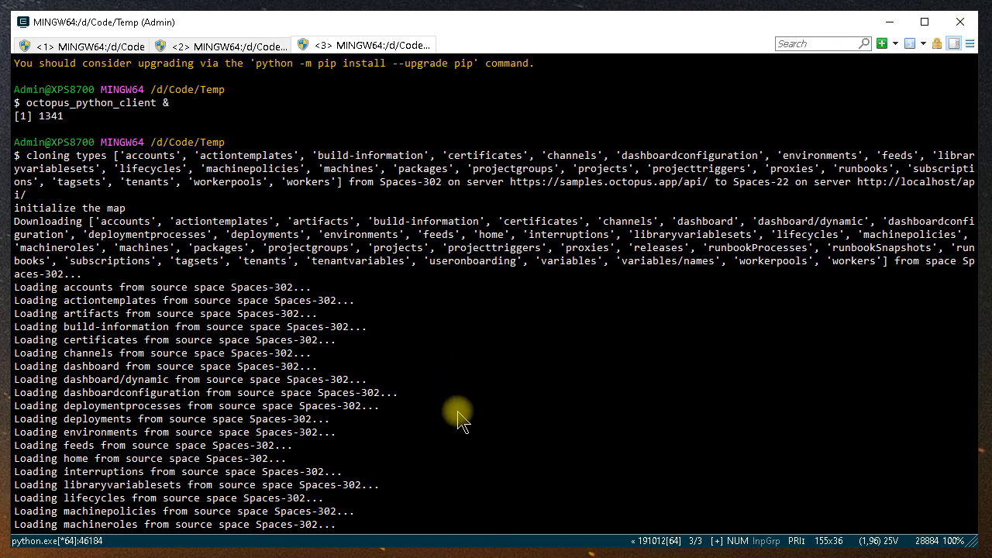
scroll(456, 413, "down", 3)
scroll(457, 418, "down", 4)
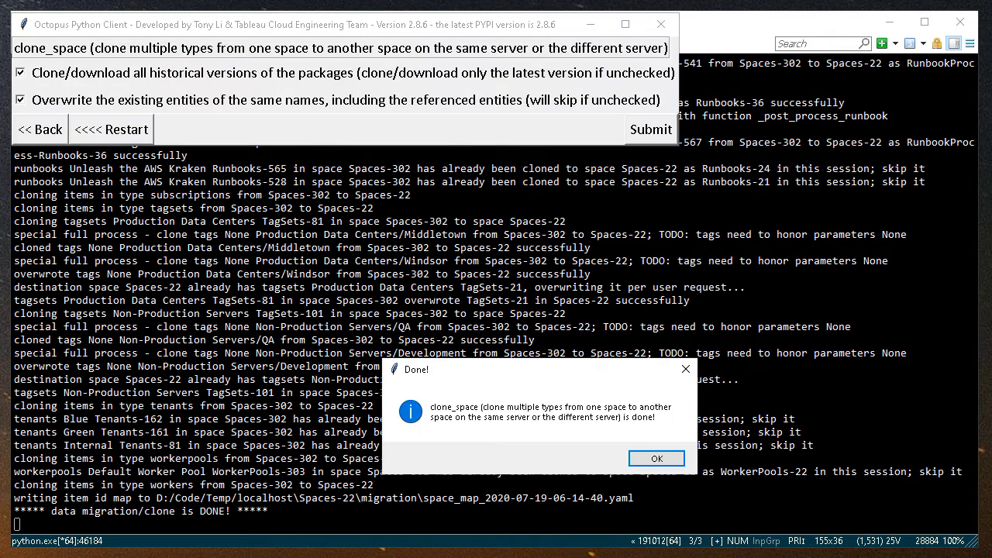
Dismiss the clone completion message and list the file details of octopus_python_client.log in the terminal.
left_click_drag(560, 375, 357, 205)
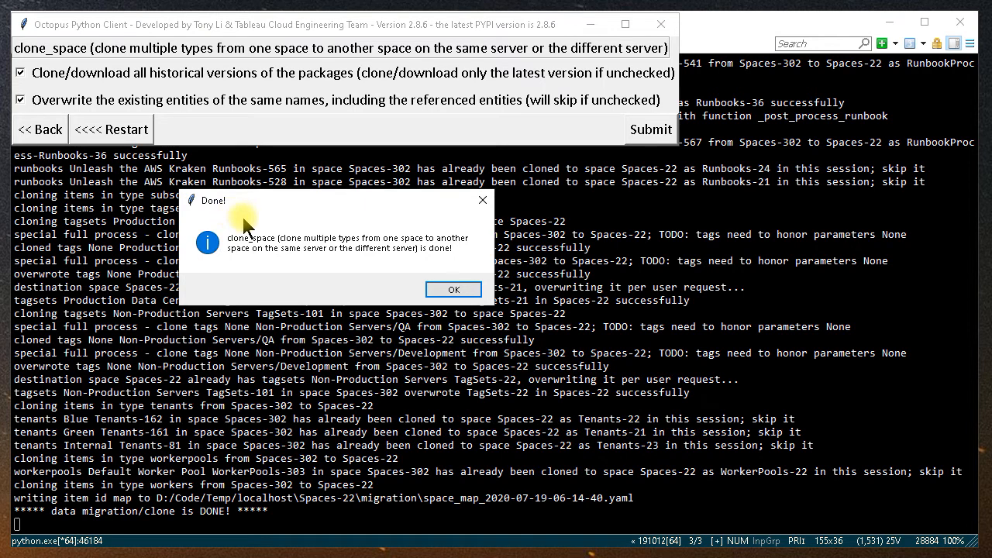
left_click(454, 290)
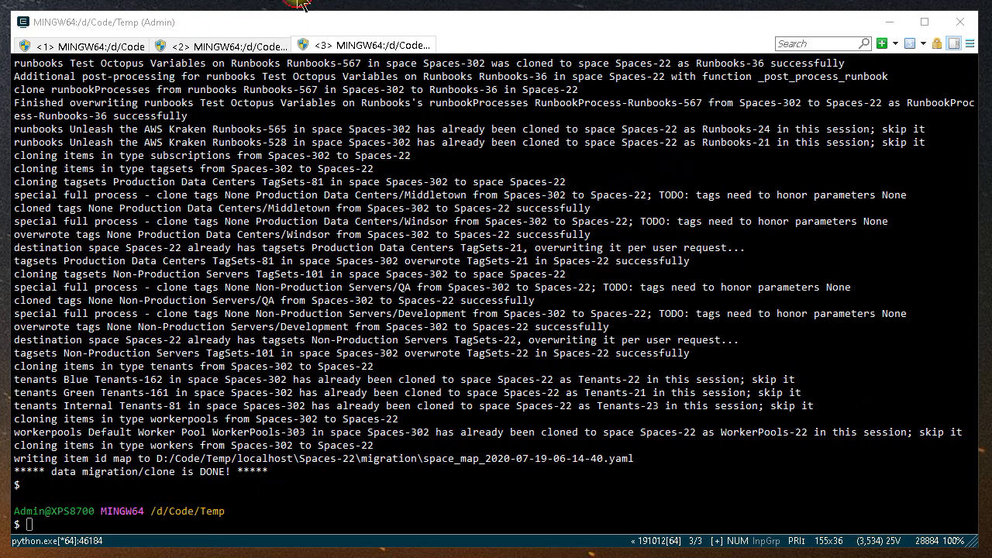
left_click(376, 489)
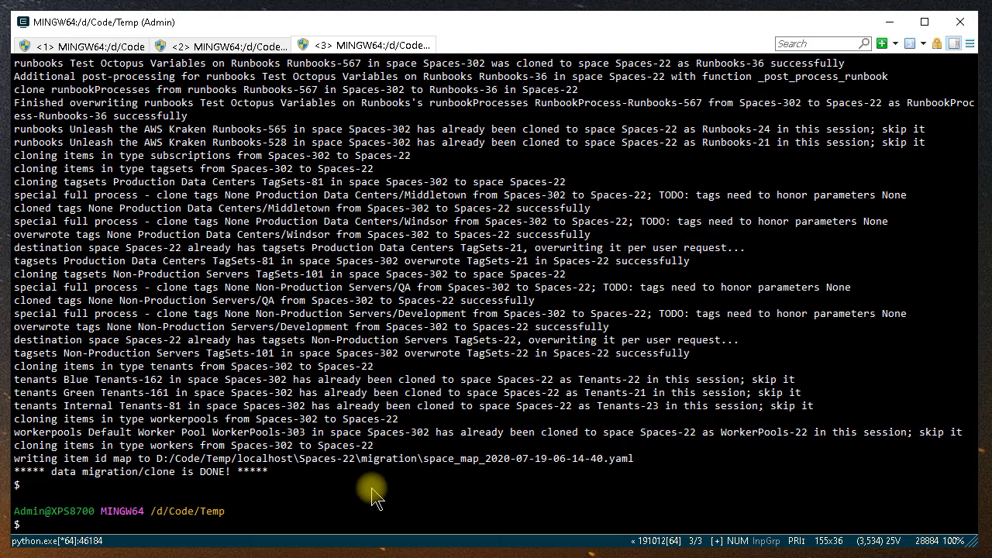
type("ls -la oc")
key("Tab")
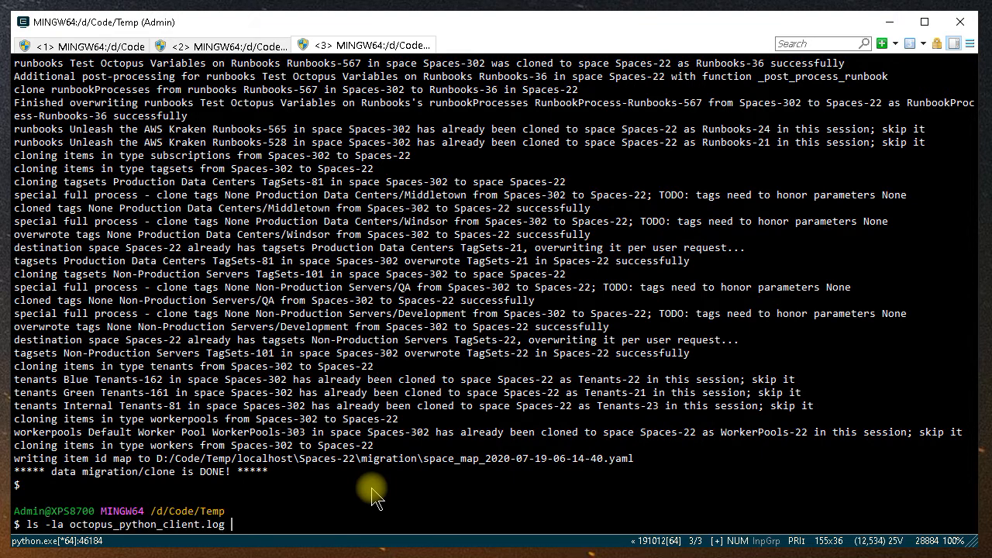
key("Return")
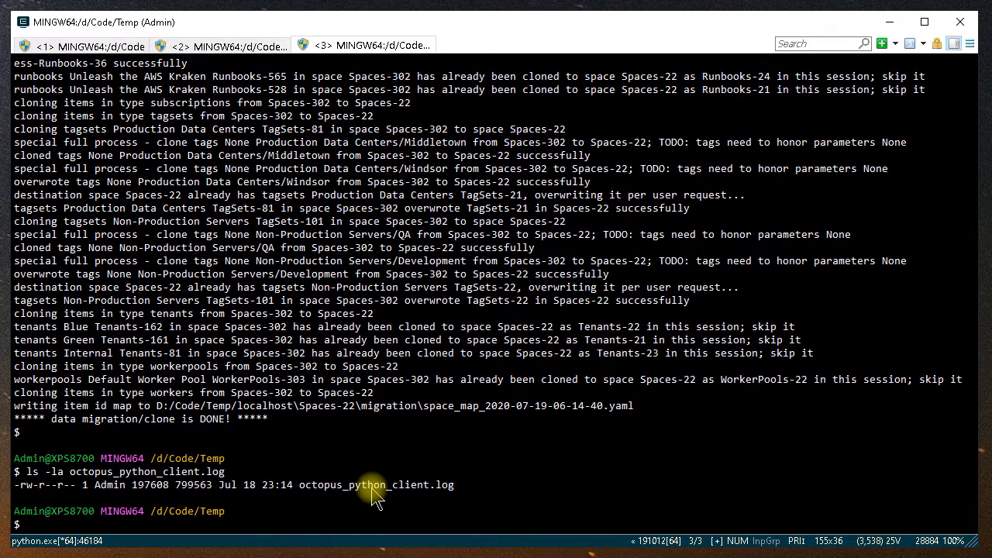
View octopus_python_client.log with less, examine its beginning and its final migration entries, and quit the viewer.
type("less o")
key("Tab")
key("Return")
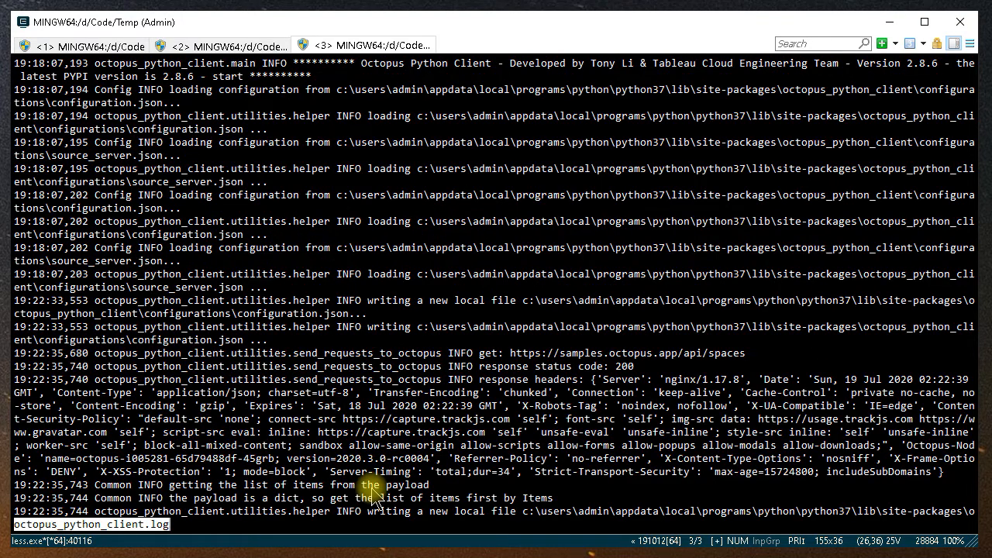
key("shift+g")
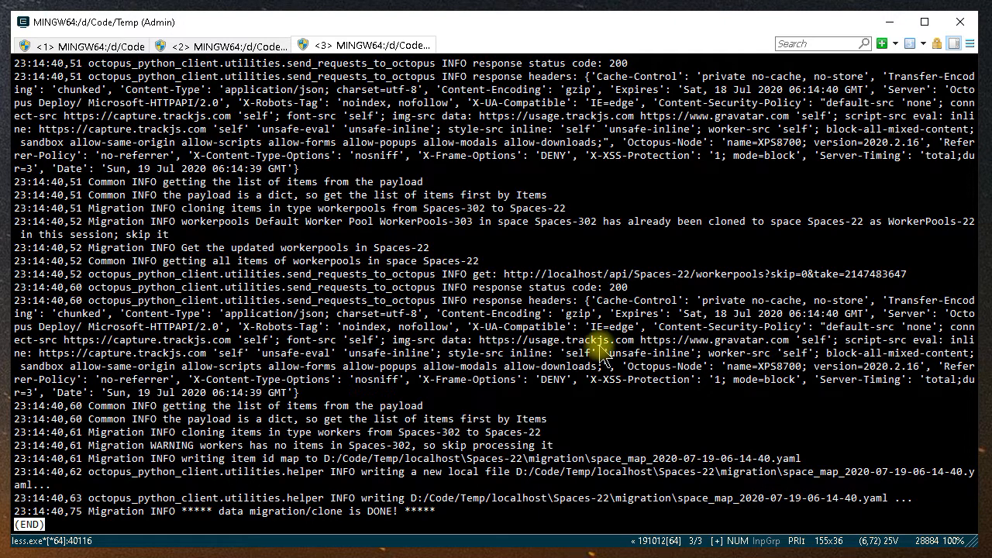
scroll(603, 348, "up", 8)
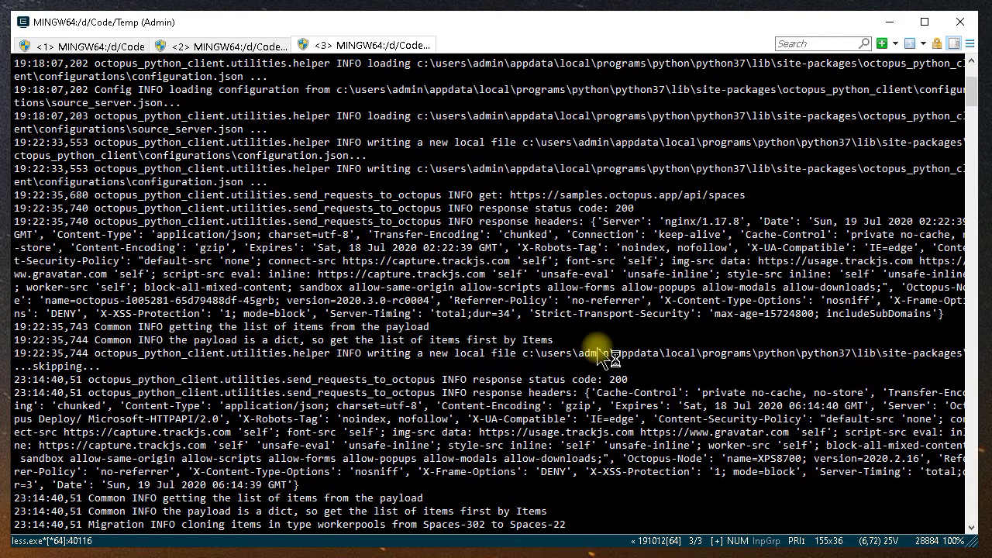
scroll(604, 357, "up", 4)
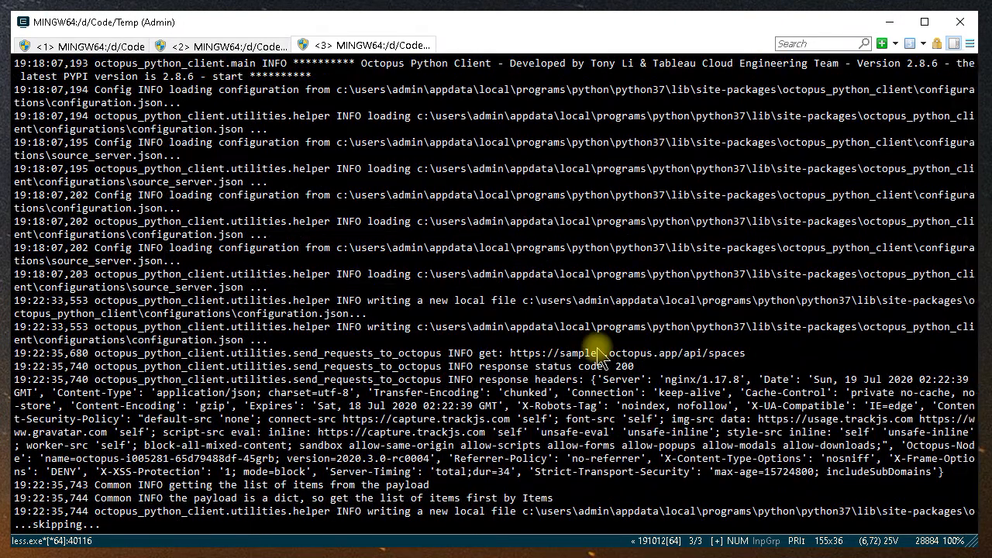
scroll(601, 356, "down", 15)
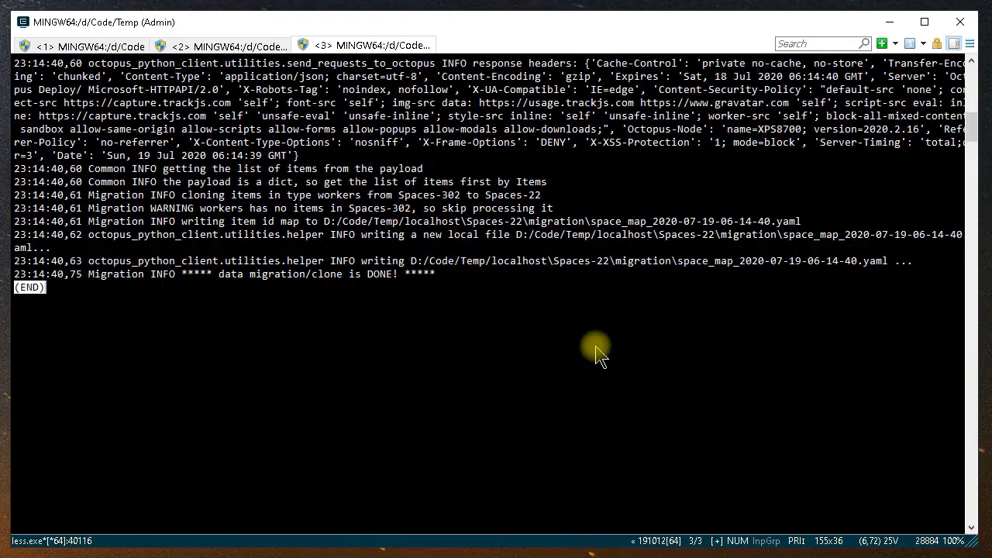
key("q")
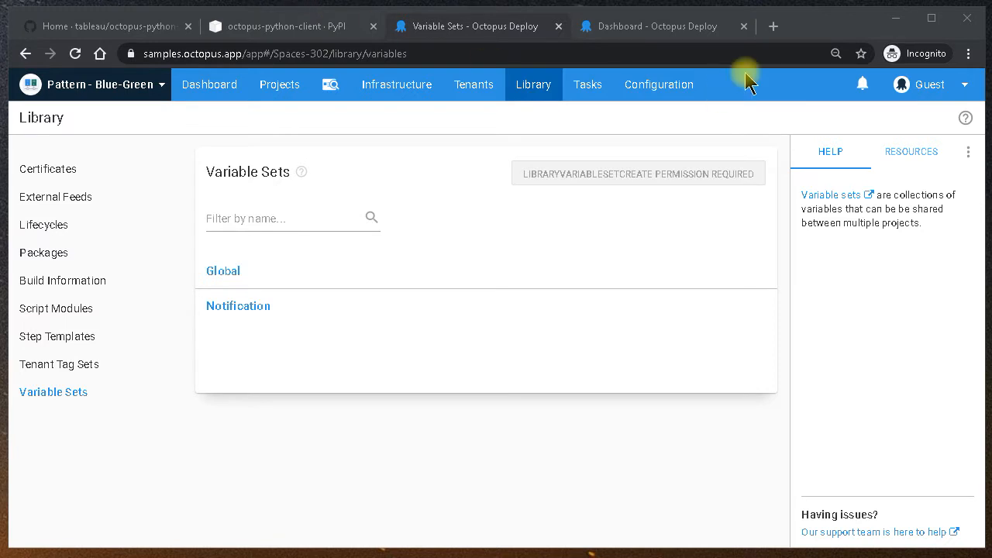
Switch to the localhost Octopus Deploy page in the browser, reload the test1 dashboard to review its projects, and collapse the getting-started guide.
left_click(686, 34)
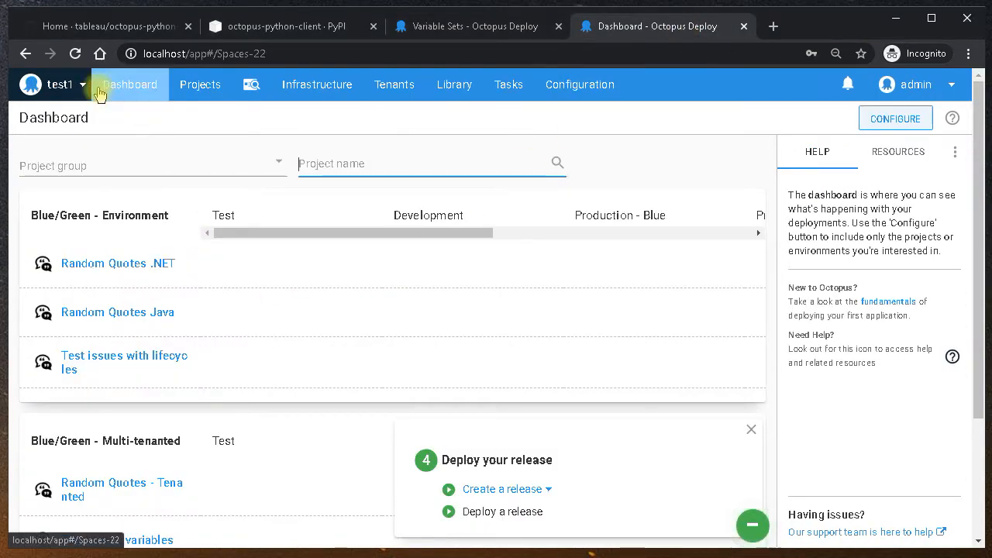
left_click(76, 53)
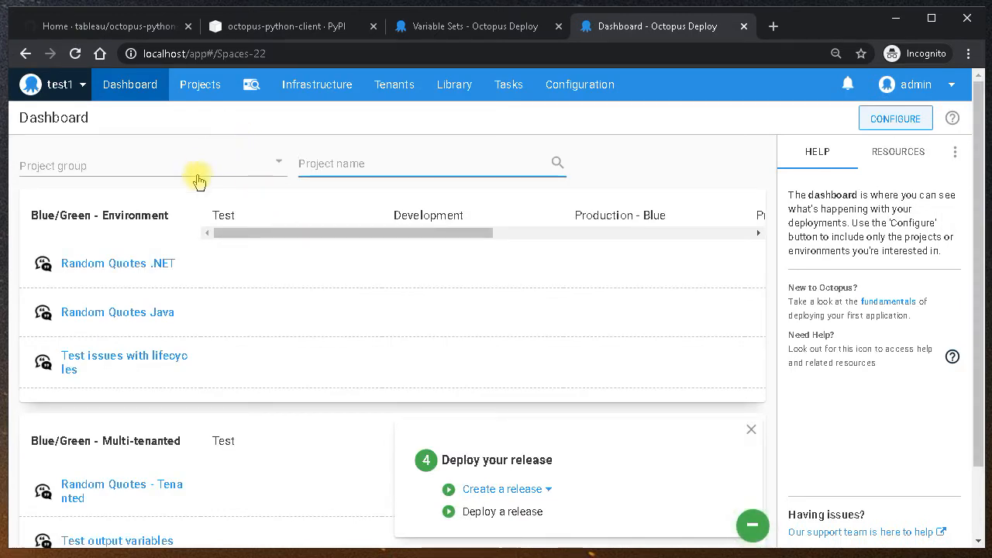
scroll(229, 344, "down", 2)
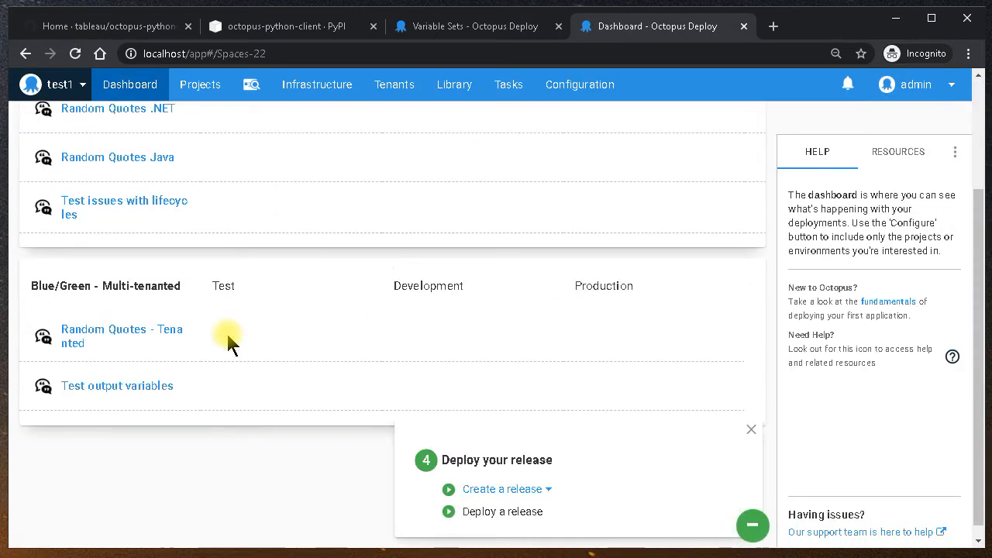
left_click(754, 530)
scroll(348, 303, "up", 3)
Open the Random Quotes .NET project in the test1 space and view its deployment process.
left_click(184, 87)
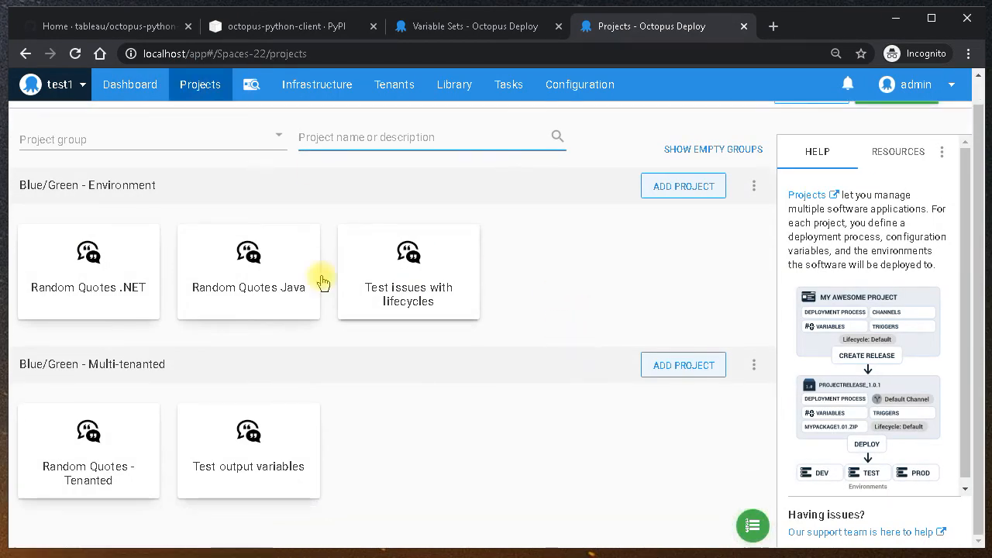
left_click(83, 266)
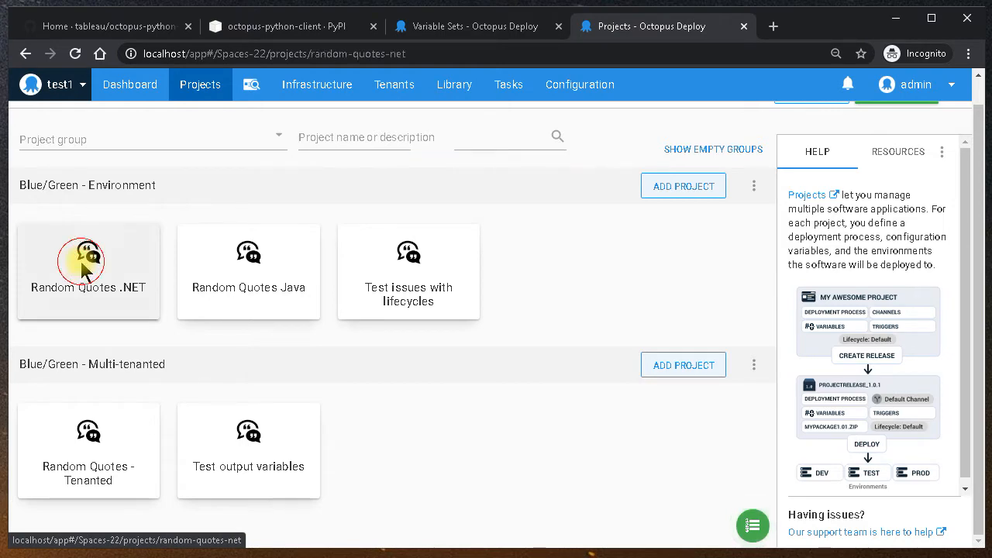
left_click(58, 383)
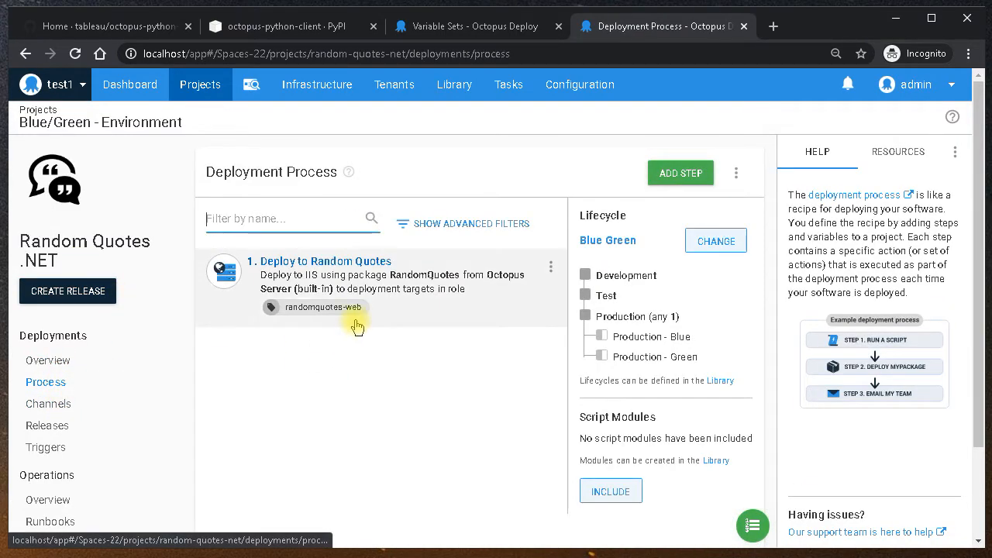
Inspect the project's Change Production Group runbook and its project settings.
scroll(104, 439, "down", 2)
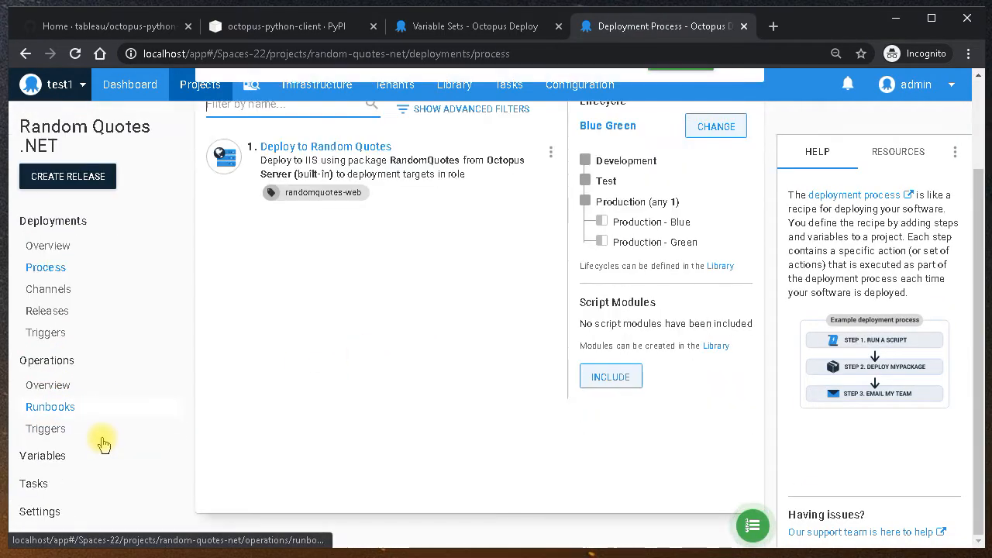
left_click(55, 408)
scroll(419, 341, "up", 2)
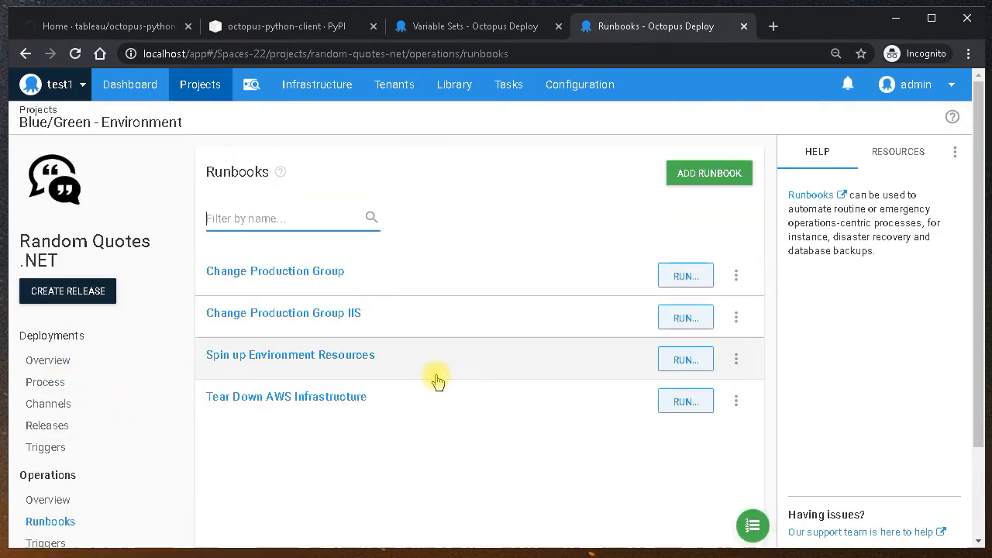
left_click(308, 281)
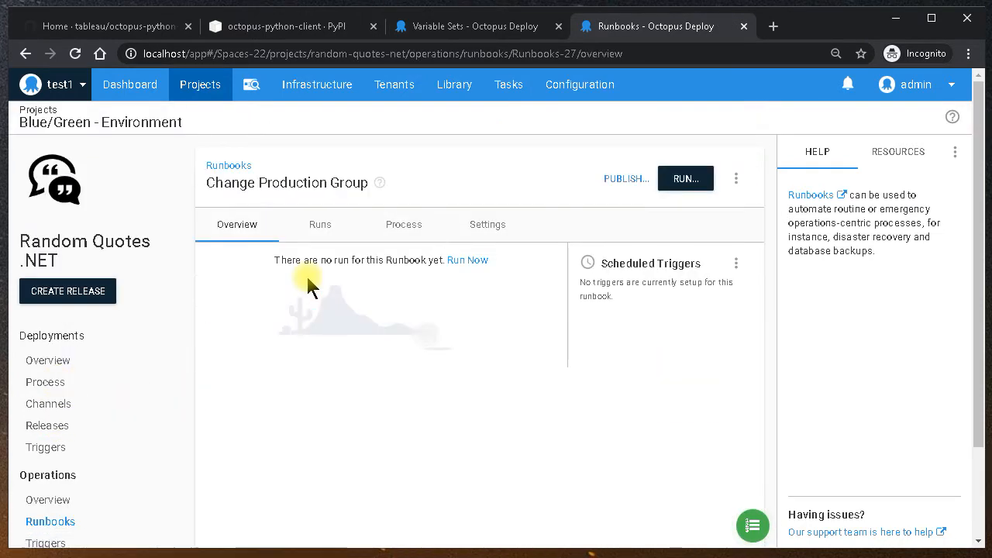
scroll(110, 413, "down", 2)
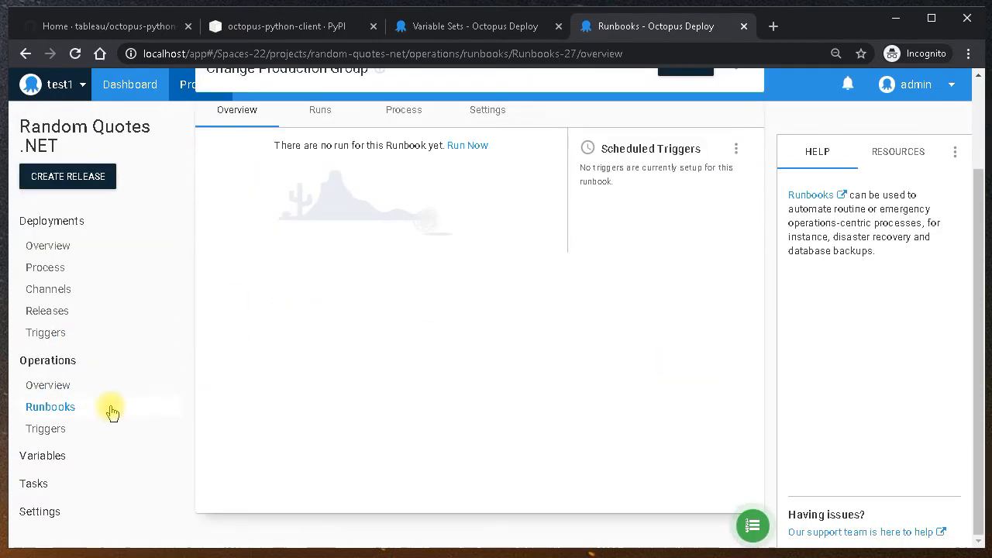
left_click(42, 512)
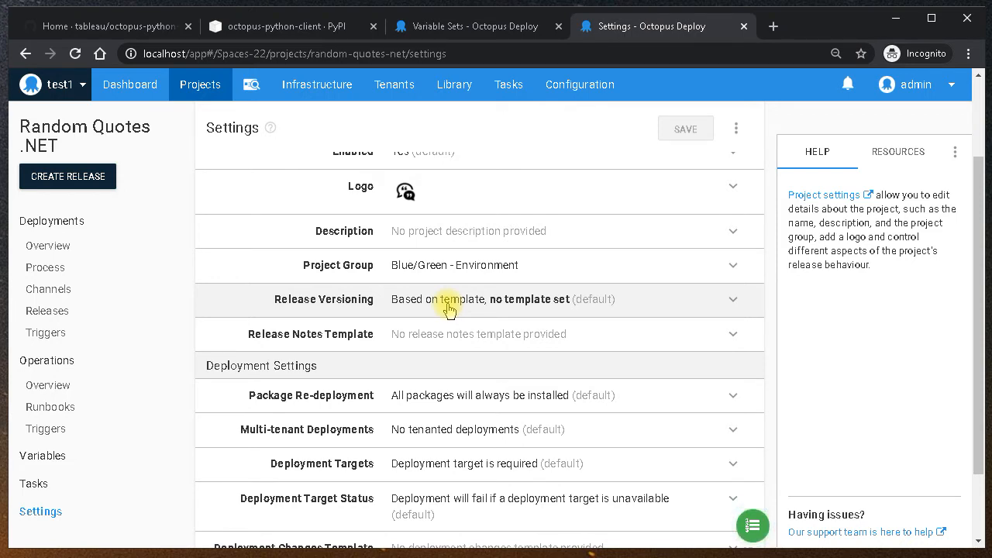
Review the test1 space's infrastructure overview and its Workers page.
left_click(310, 102)
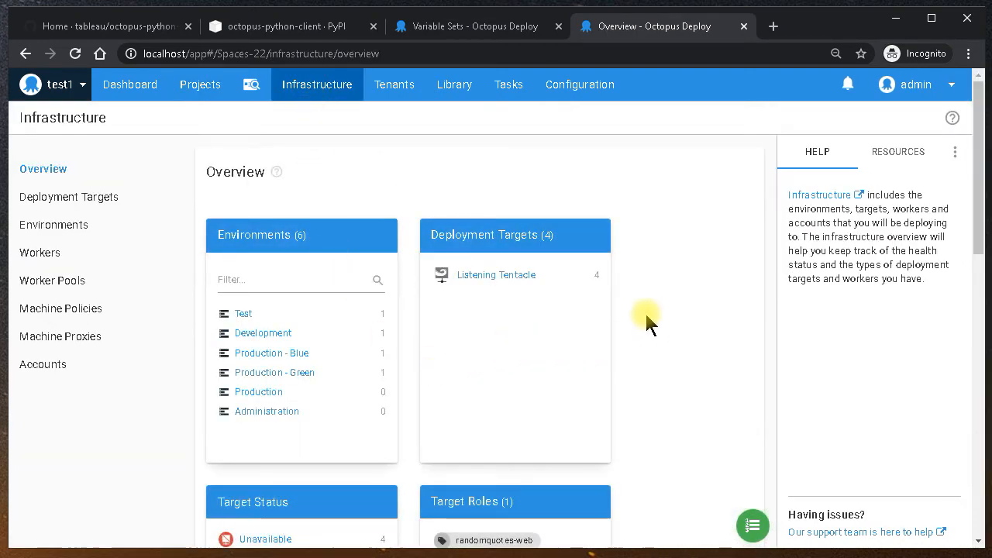
scroll(667, 330, "down", 4)
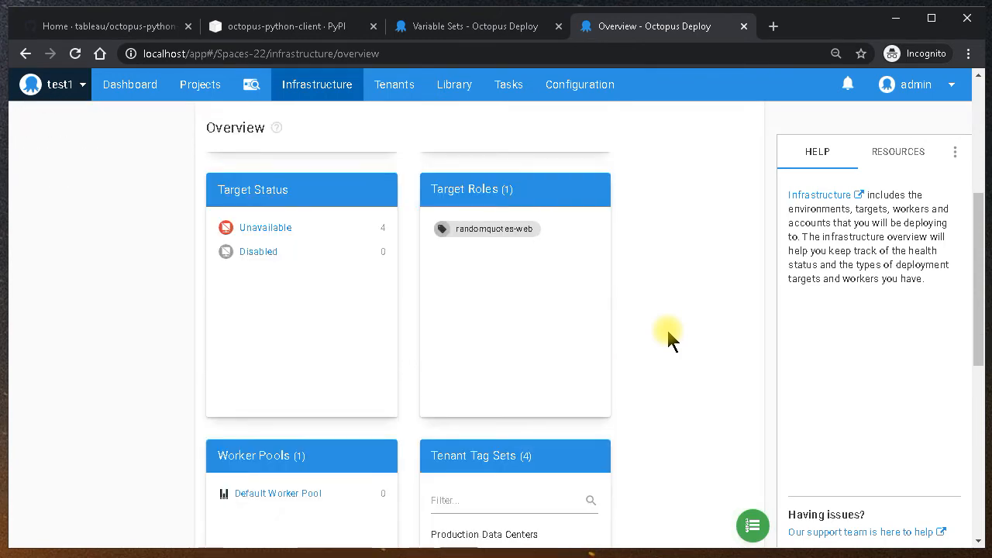
scroll(668, 334, "down", 1)
scroll(667, 334, "up", 4)
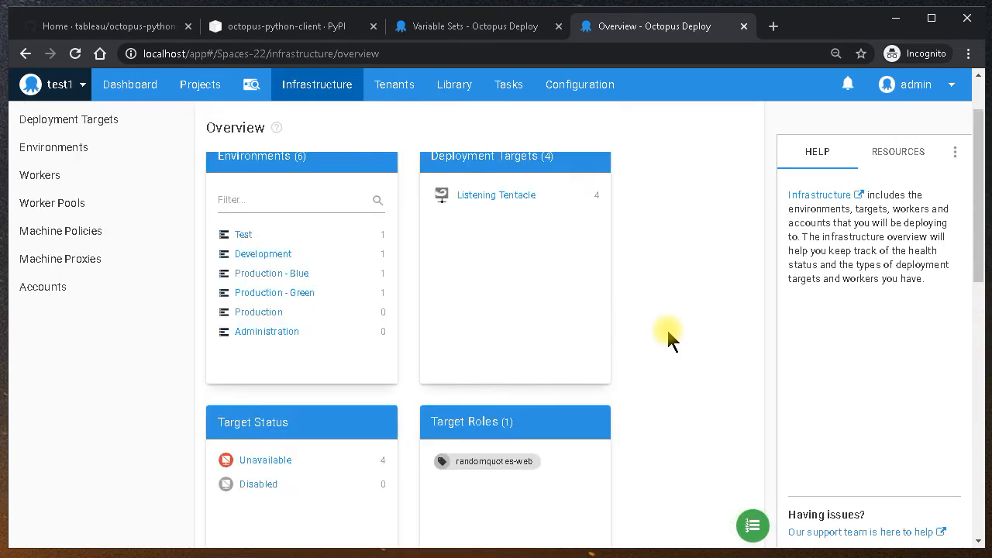
left_click(38, 253)
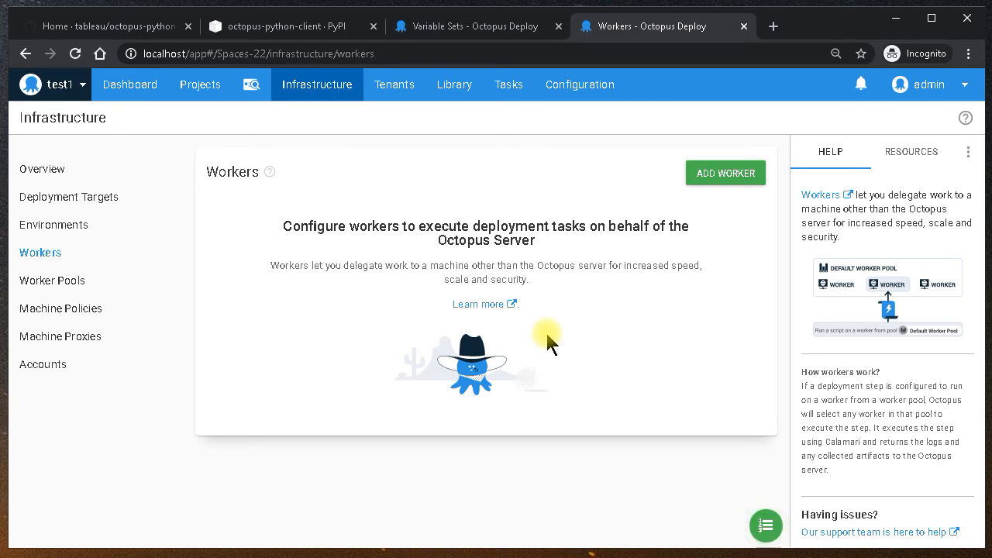
List the space's tenants and view the Blue tenant's overview.
left_click(390, 91)
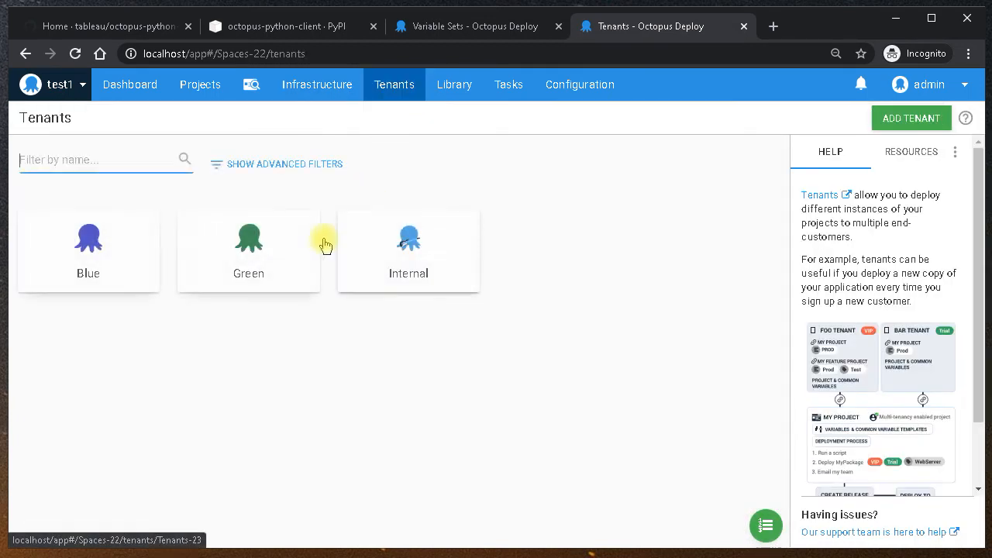
left_click(91, 273)
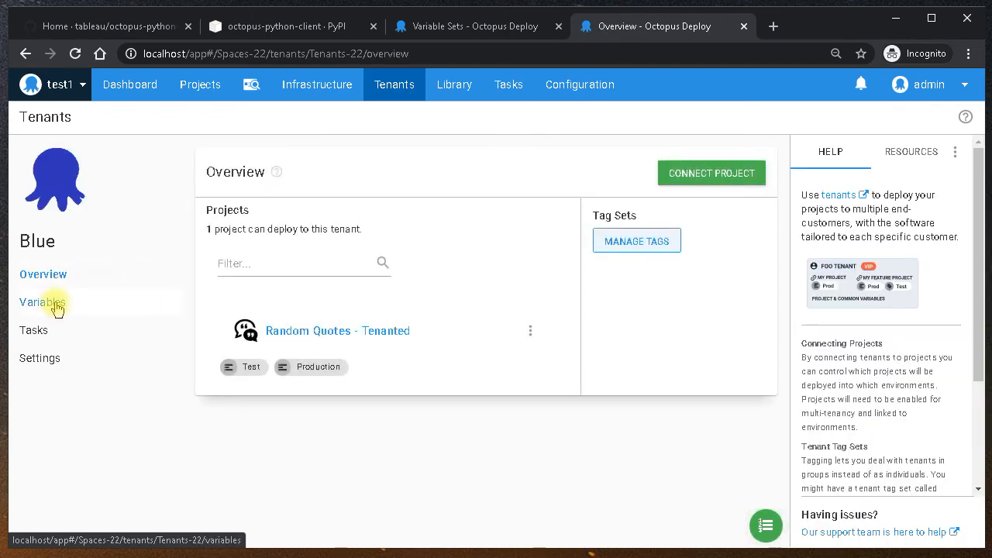
Check the library's built-in package repository and examine its custom step templates.
left_click(452, 90)
left_click(48, 256)
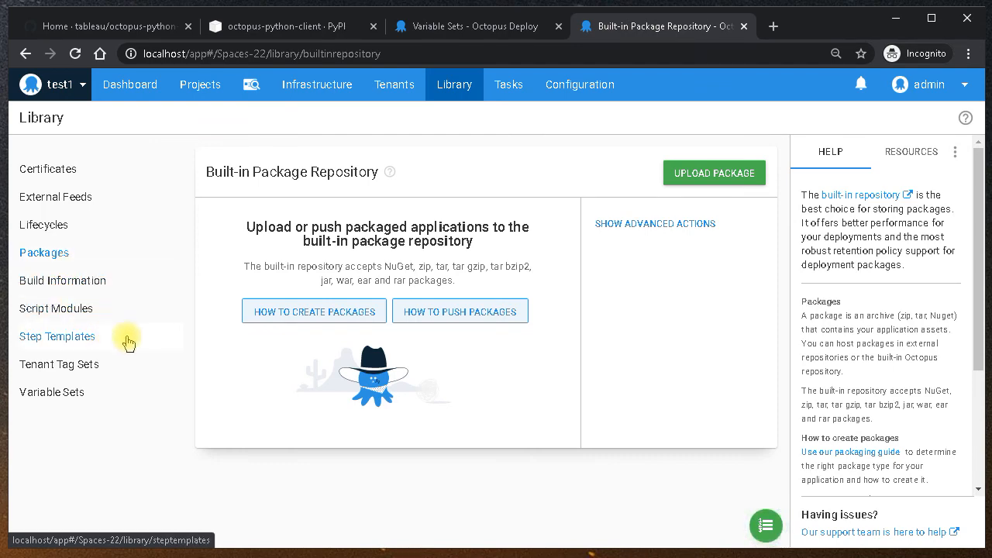
left_click(63, 338)
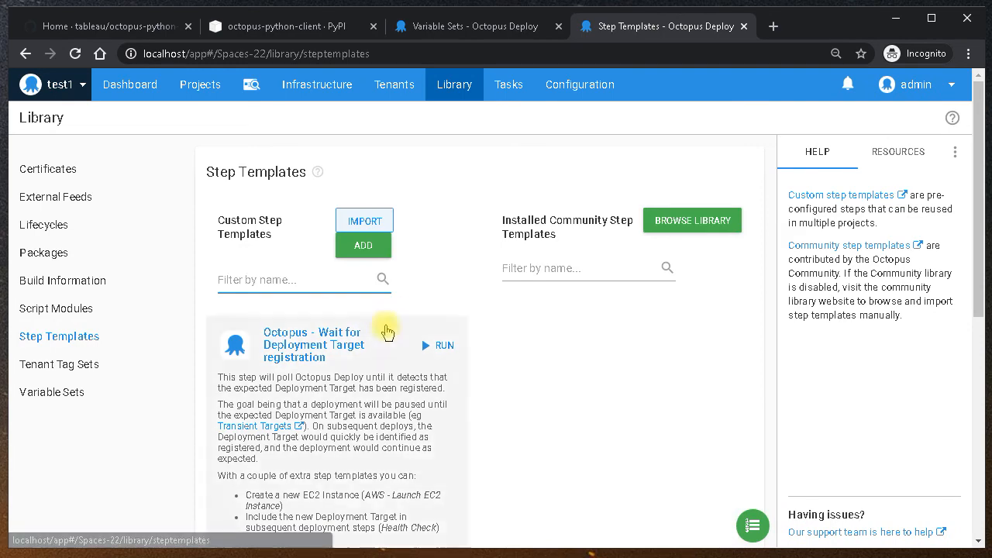
scroll(407, 353, "down", 3)
scroll(409, 363, "down", 2)
scroll(419, 353, "up", 5)
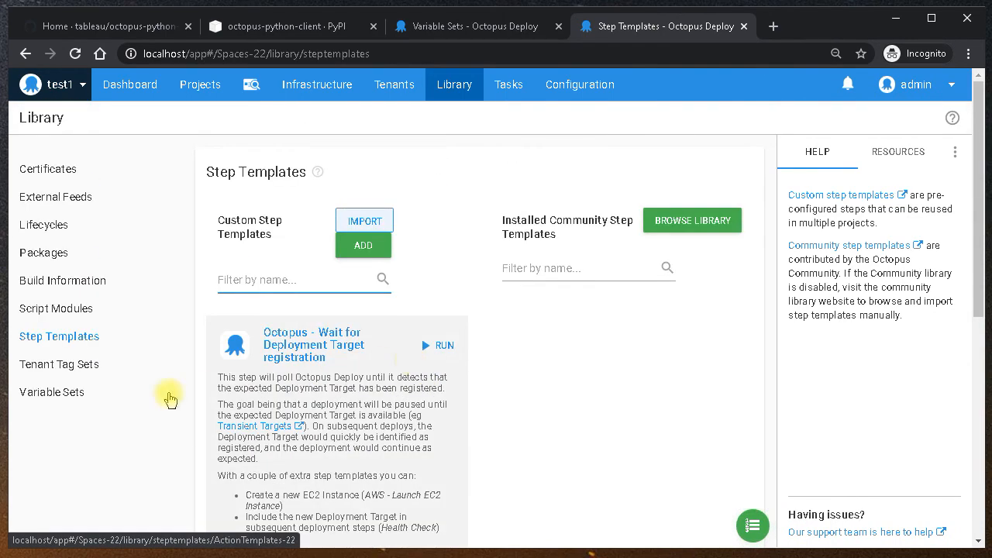
Check the library's tenant tag sets and view the variables in the Global variable set.
left_click(60, 365)
left_click(66, 394)
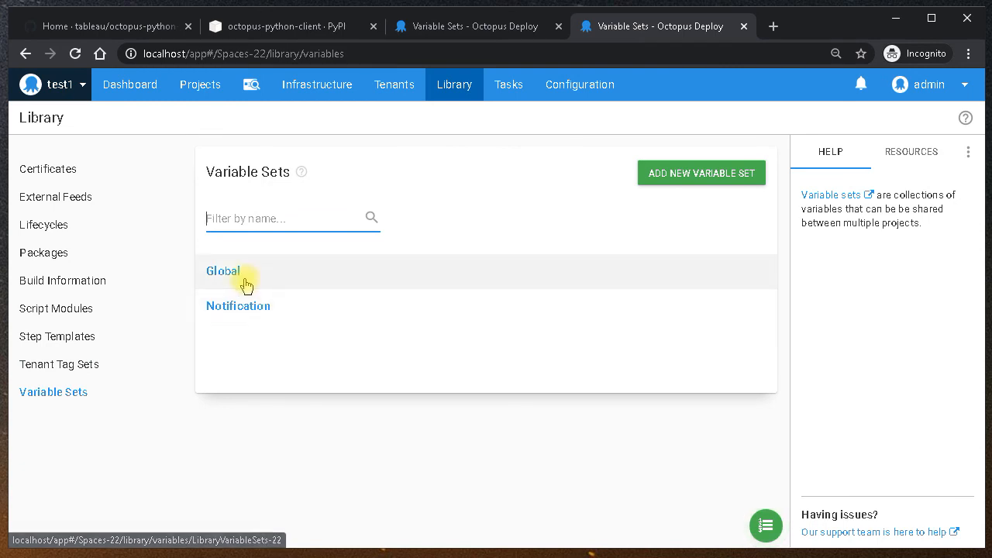
left_click(244, 281)
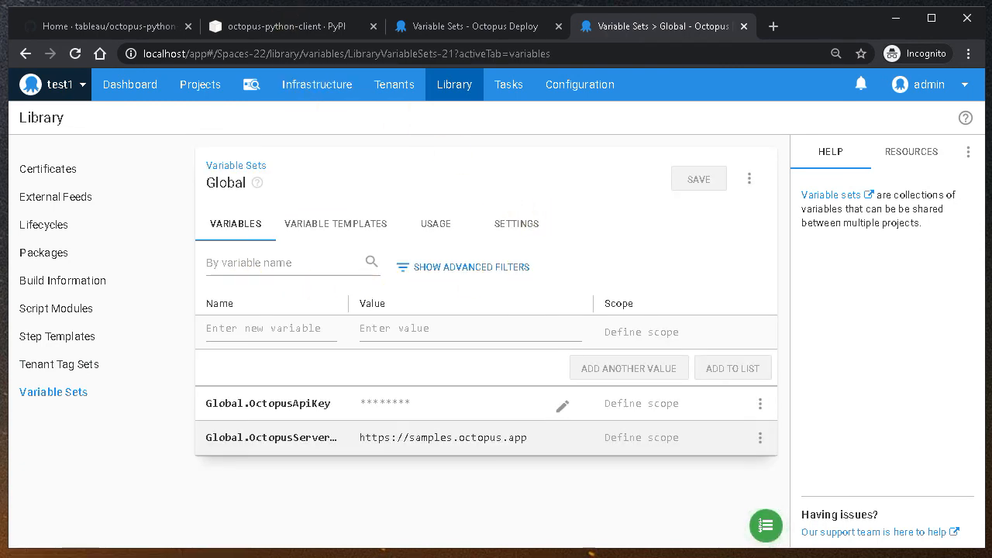
left_click(307, 1)
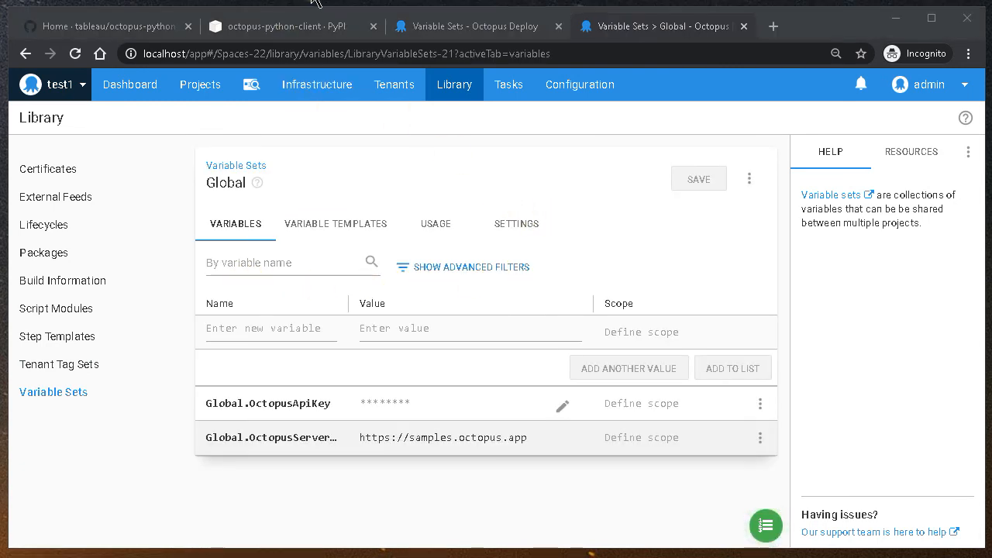